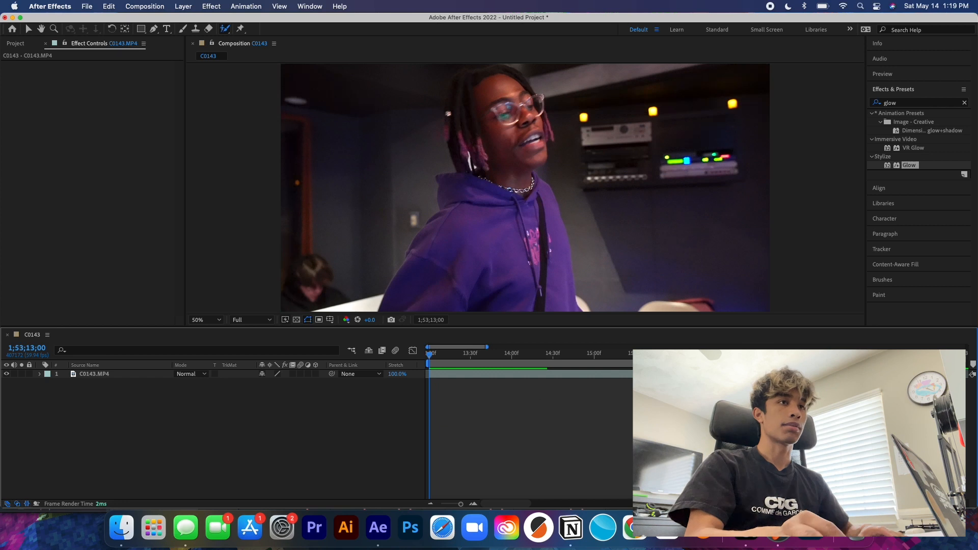
Step: Return the playhead to 1;53;13;00 and duplicate the C0143.MP4 footage layer
{"action": "left_click", "coordinate": [542, 353]}
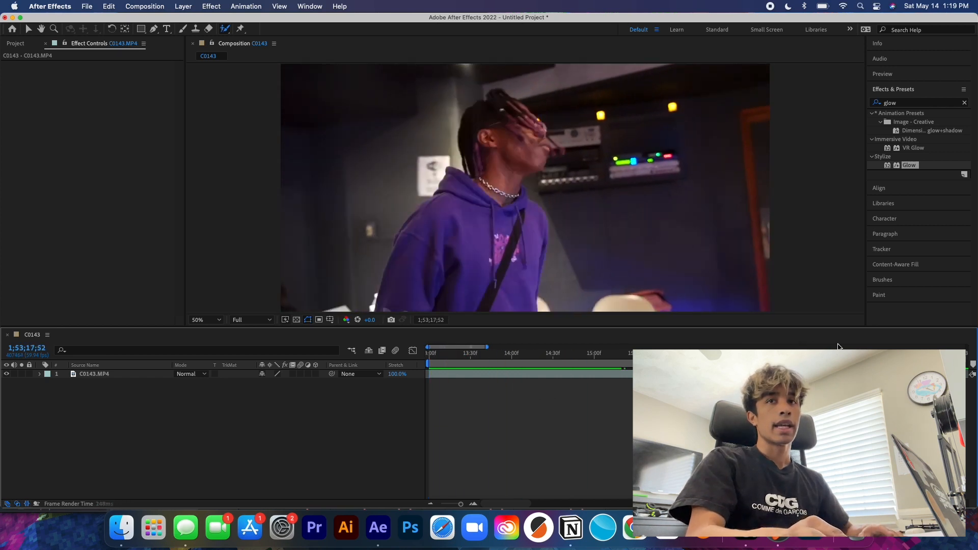
{"action": "left_click", "coordinate": [434, 353]}
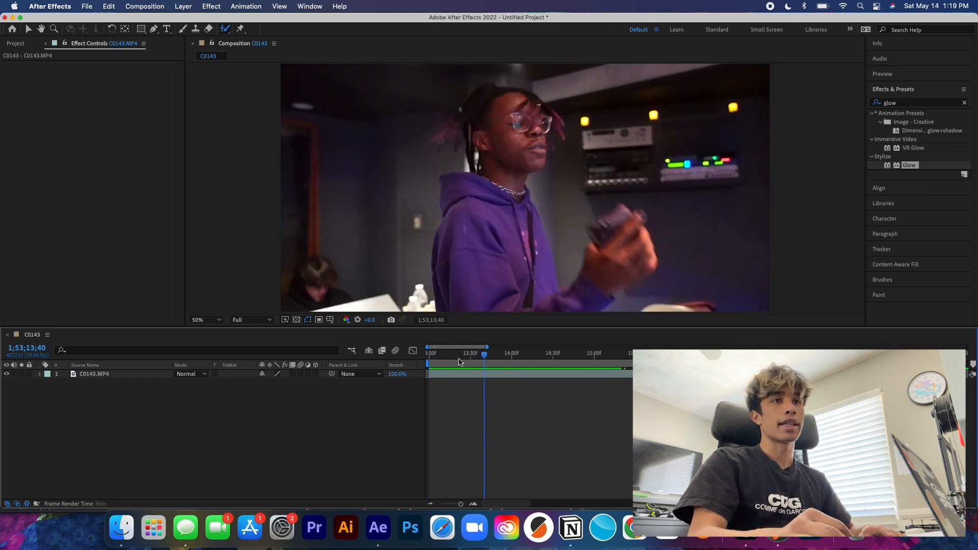
{"action": "mouse_move", "coordinate": [437, 356]}
{"action": "left_mouse_down"}
{"action": "mouse_move", "coordinate": [546, 355]}
{"action": "mouse_move", "coordinate": [428, 359]}
{"action": "left_mouse_up"}
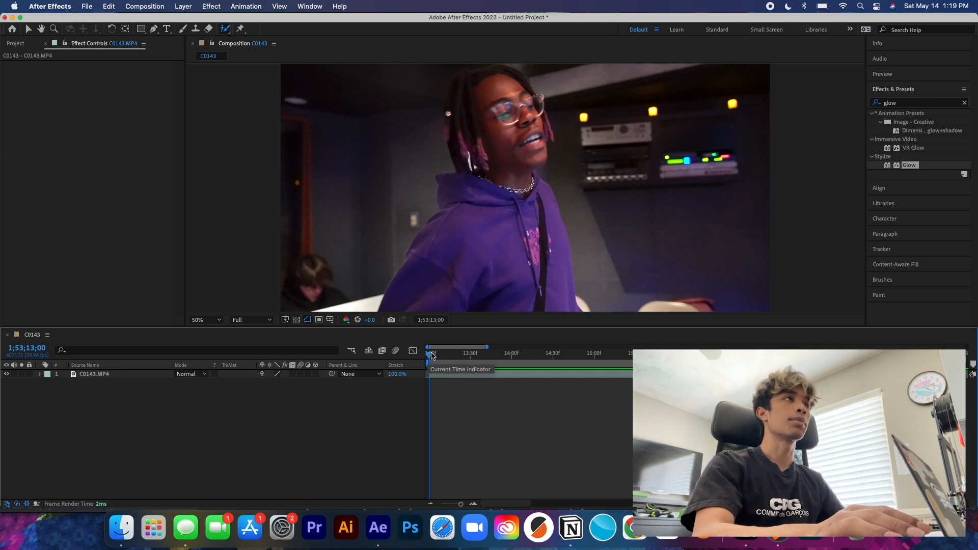
{"action": "left_click", "coordinate": [116, 376]}
{"action": "left_click", "coordinate": [116, 376]}
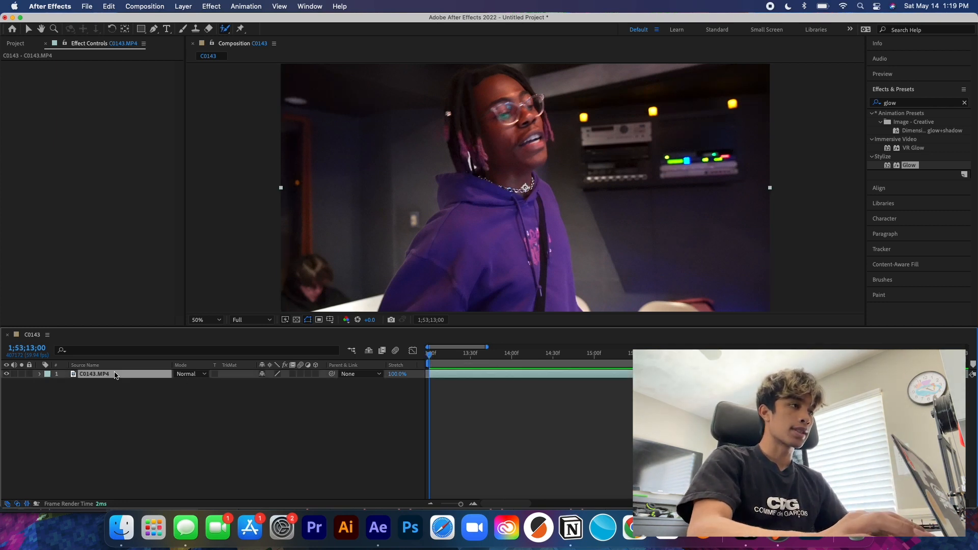
{"action": "key", "text": "super+d"}
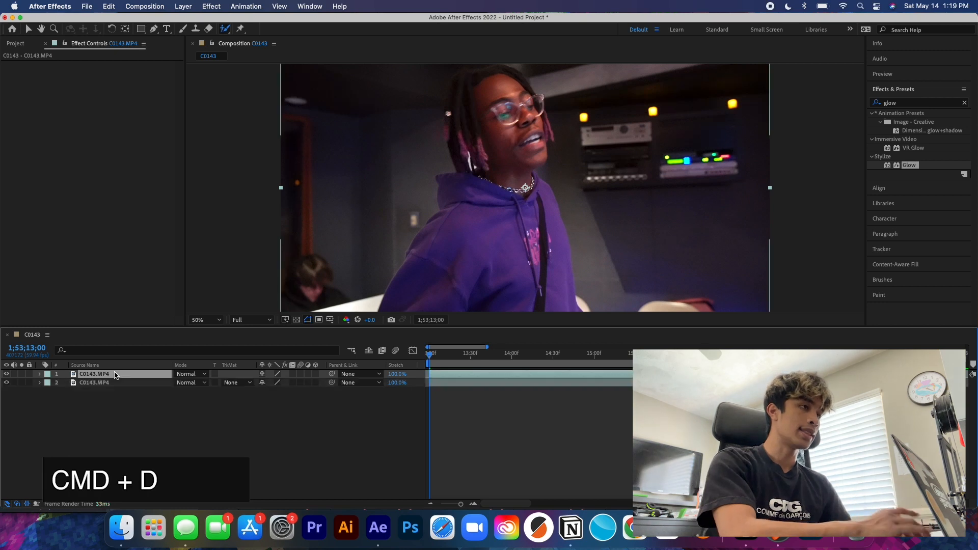
{"action": "left_click", "coordinate": [133, 403]}
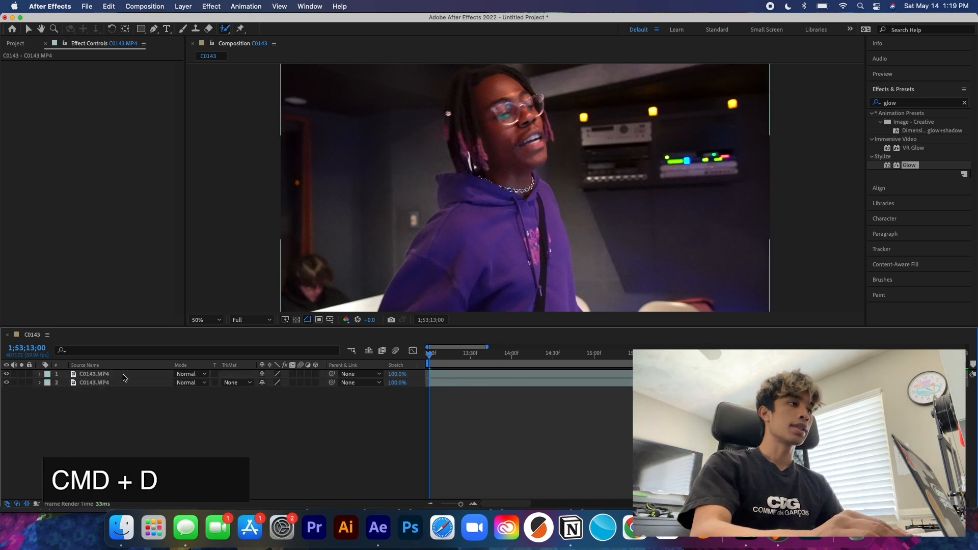
Step: Roto Brush the man in the purple hoodie on the upper C0143.MP4 layer, covering his hair, face and whole hoodie
{"action": "left_click", "coordinate": [124, 377]}
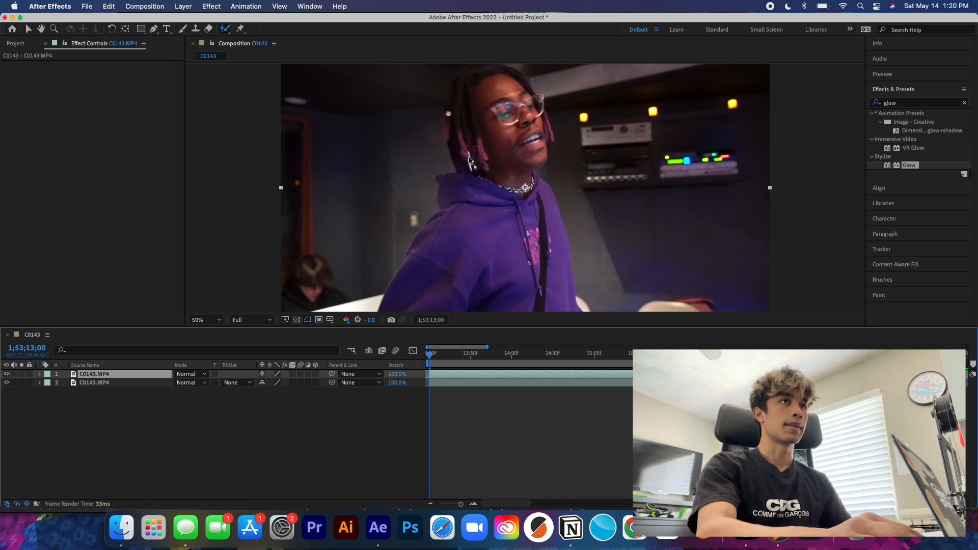
{"action": "double_click", "coordinate": [476, 203]}
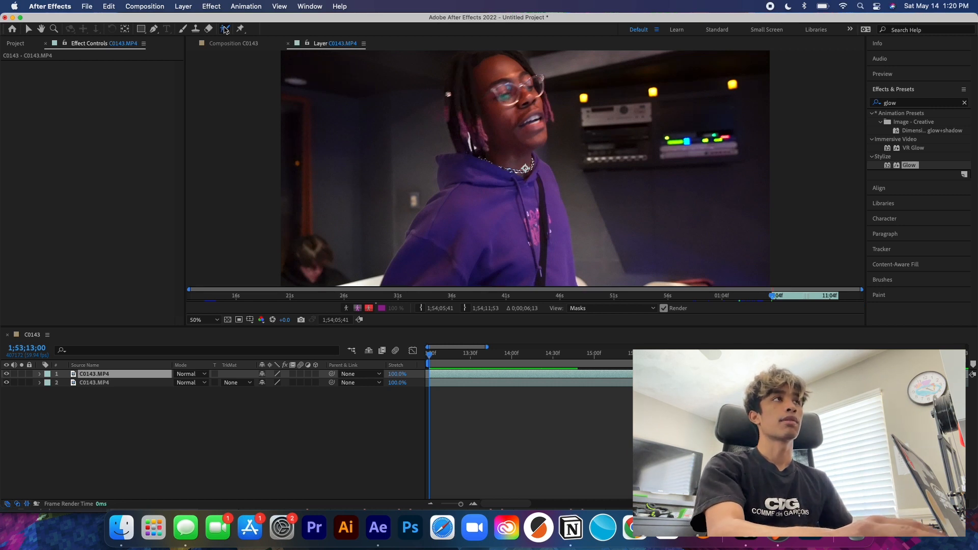
{"action": "left_click_drag", "start_coordinate": [500, 65], "coordinate": [471, 265]}
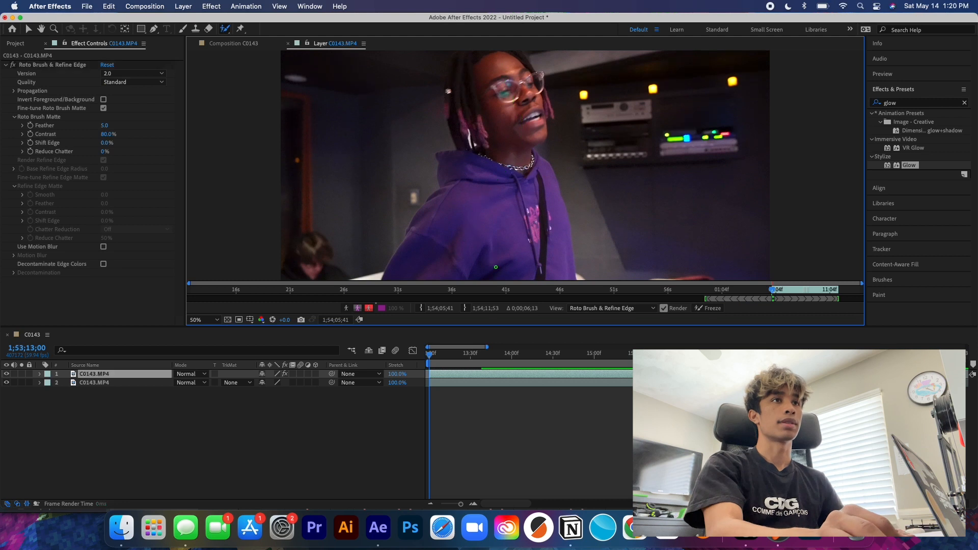
{"action": "left_click_drag", "start_coordinate": [483, 65], "coordinate": [465, 123]}
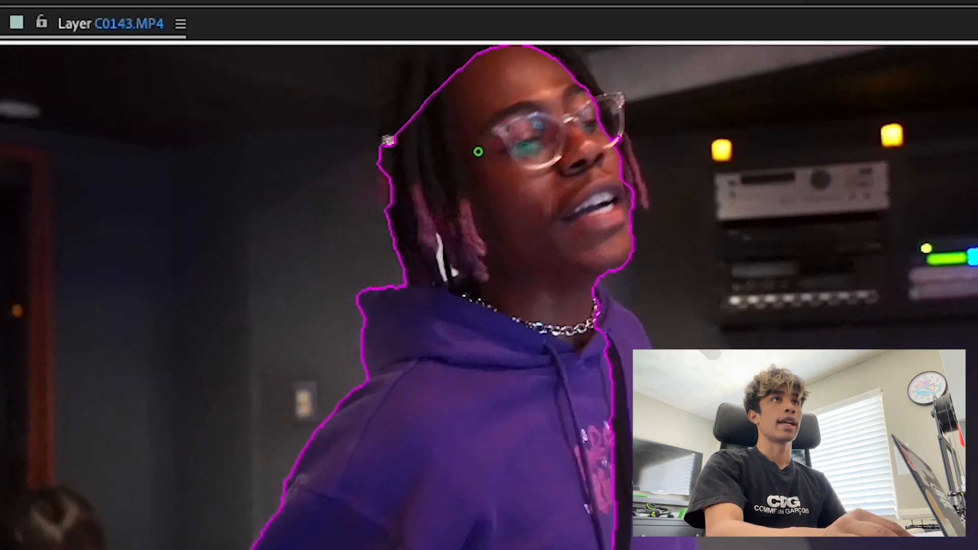
{"action": "mouse_move", "coordinate": [432, 96]}
{"action": "left_mouse_down"}
{"action": "mouse_move", "coordinate": [411, 128]}
{"action": "mouse_move", "coordinate": [430, 70]}
{"action": "mouse_move", "coordinate": [455, 38]}
{"action": "left_mouse_up"}
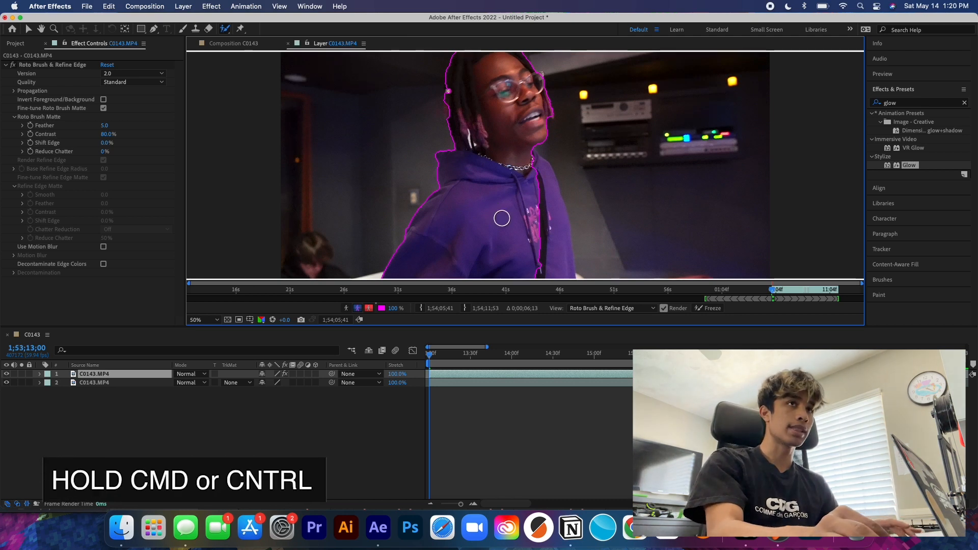
{"action": "mouse_move", "coordinate": [502, 218]}
{"action": "left_mouse_down"}
{"action": "mouse_move", "coordinate": [535, 218]}
{"action": "mouse_move", "coordinate": [514, 218]}
{"action": "left_mouse_up"}
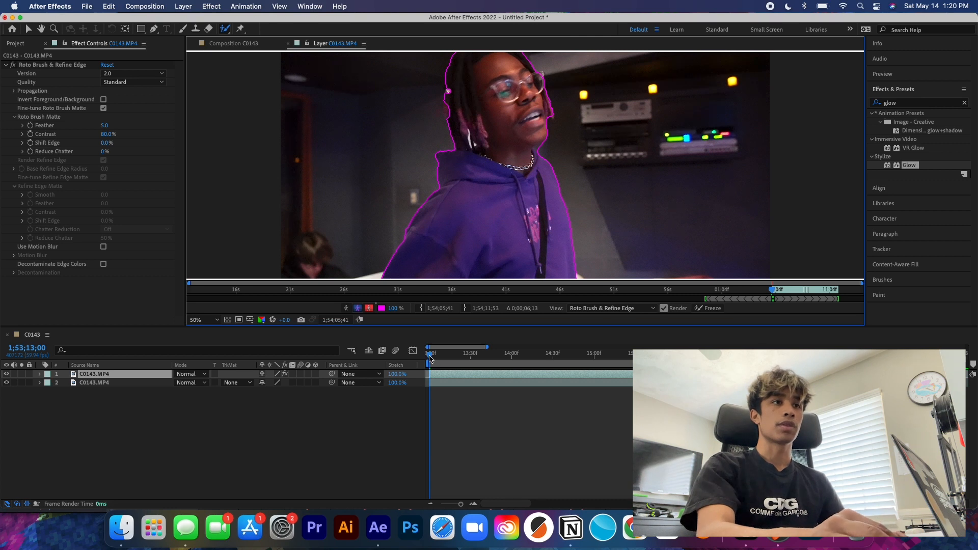
Step: Propagate the Roto Brush selection through to the clip's end, excluding the white wall poster behind the man's neck
{"action": "left_click_drag", "start_coordinate": [429, 356], "coordinate": [494, 356]}
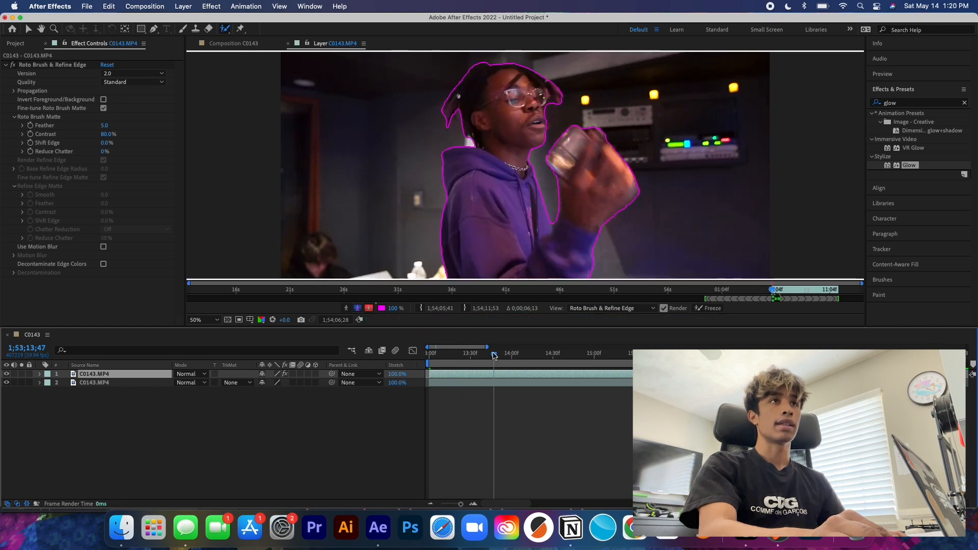
{"action": "left_click_drag", "start_coordinate": [495, 356], "coordinate": [553, 353]}
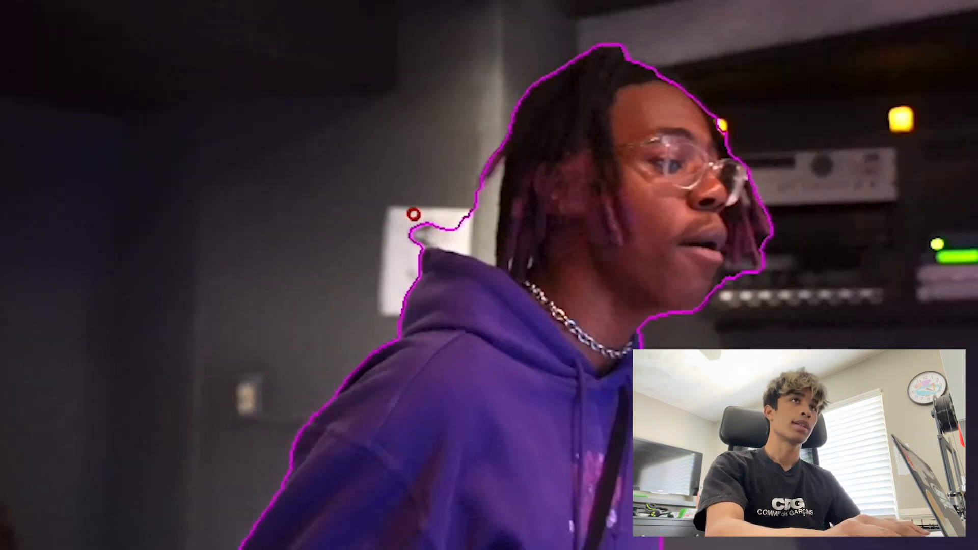
{"action": "mouse_move", "coordinate": [413, 212]}
{"action": "left_mouse_down"}
{"action": "mouse_move", "coordinate": [458, 231]}
{"action": "mouse_move", "coordinate": [397, 208]}
{"action": "mouse_move", "coordinate": [481, 224]}
{"action": "left_mouse_up"}
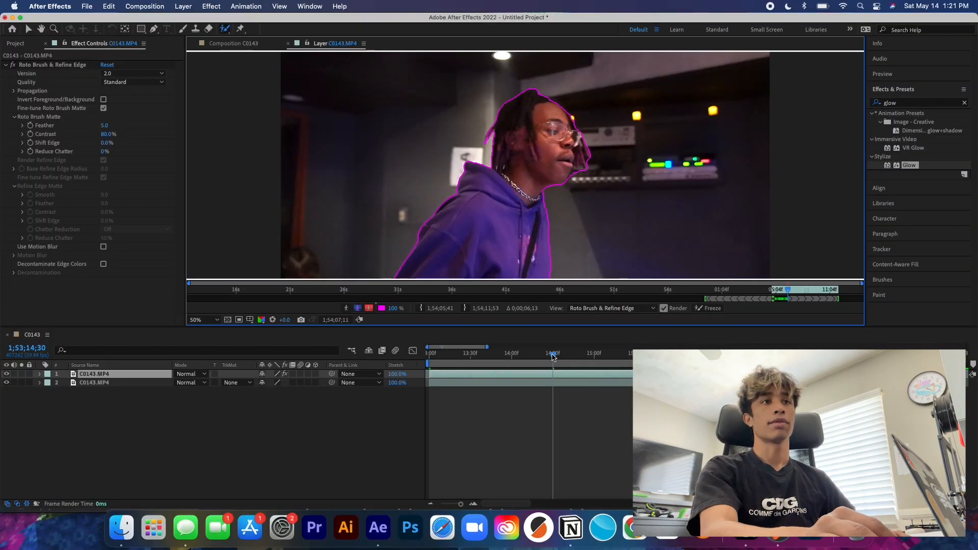
{"action": "left_click_drag", "start_coordinate": [553, 357], "coordinate": [595, 348]}
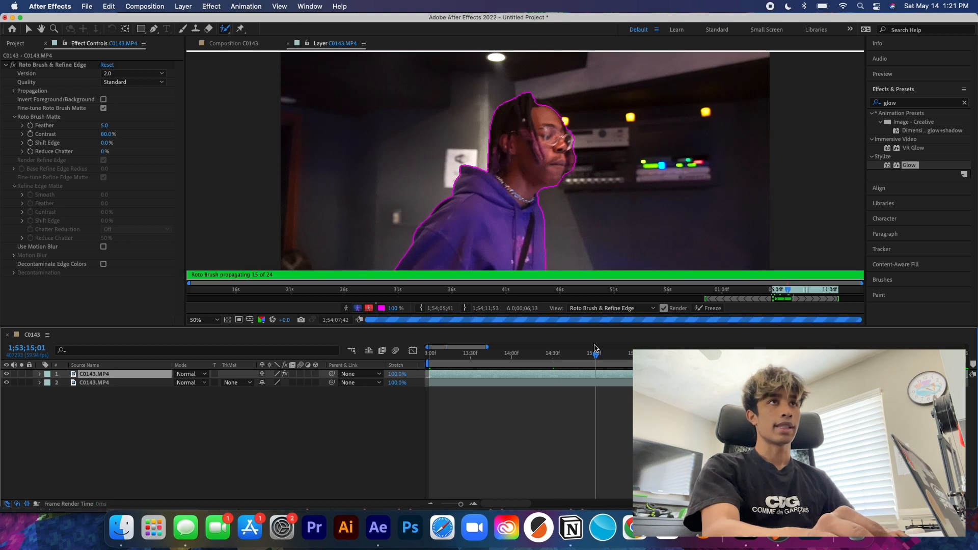
{"action": "mouse_move", "coordinate": [595, 349]}
{"action": "left_mouse_down"}
{"action": "mouse_move", "coordinate": [631, 348]}
{"action": "mouse_move", "coordinate": [622, 360]}
{"action": "mouse_move", "coordinate": [756, 341]}
{"action": "mouse_move", "coordinate": [948, 351]}
{"action": "left_mouse_up"}
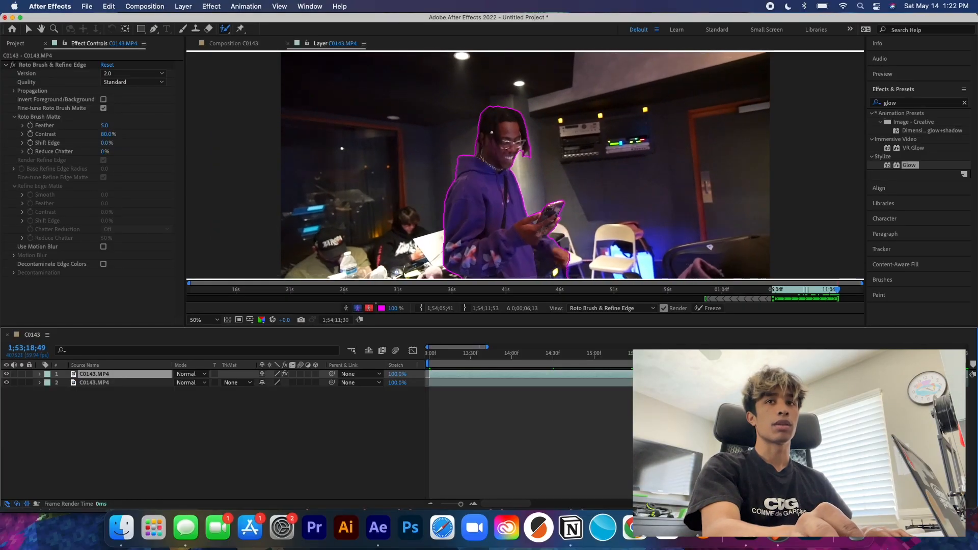
Step: Freeze the Roto Brush segmentation and hide the original footage layer in the C0143 composition
{"action": "left_click", "coordinate": [700, 308]}
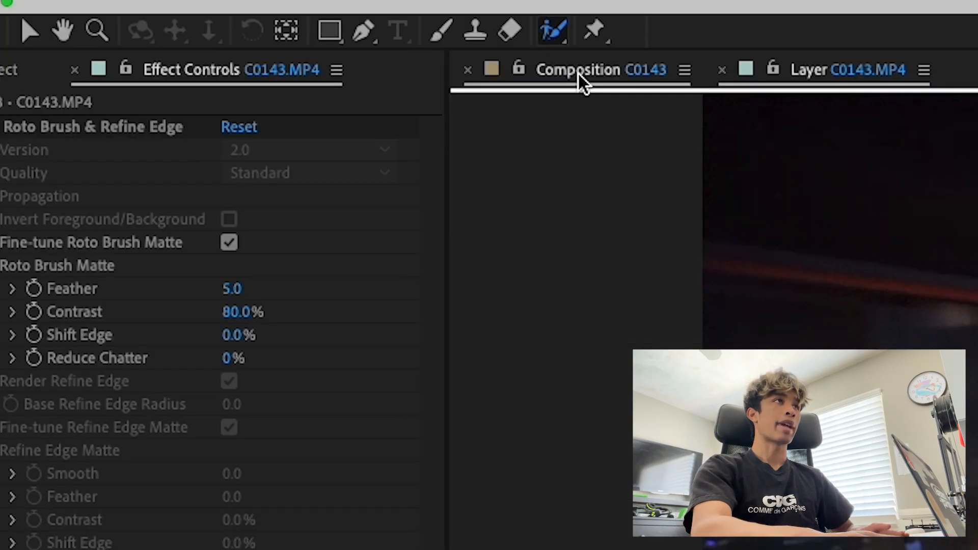
{"action": "left_click", "coordinate": [224, 45]}
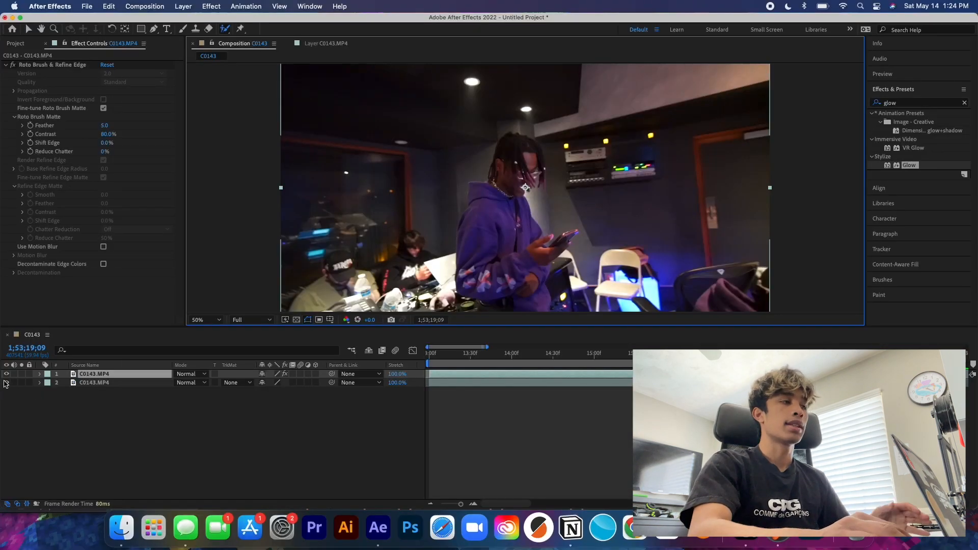
{"action": "left_click", "coordinate": [6, 383]}
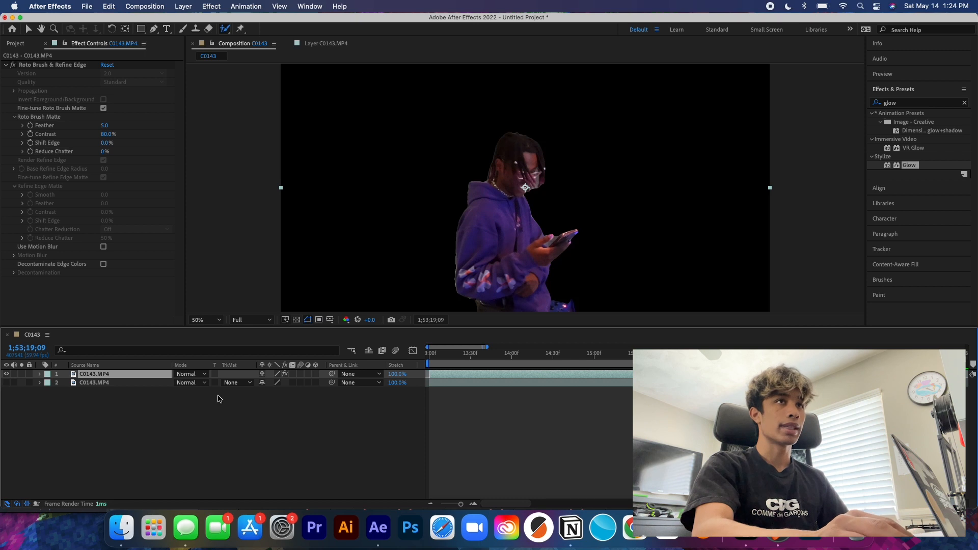
Step: Set the Roto Brush matte's Shift Edge to -97% and play back the cutout from 1;53;15;21
{"action": "left_click_drag", "start_coordinate": [937, 353], "coordinate": [718, 354]}
{"action": "key", "text": "space"}
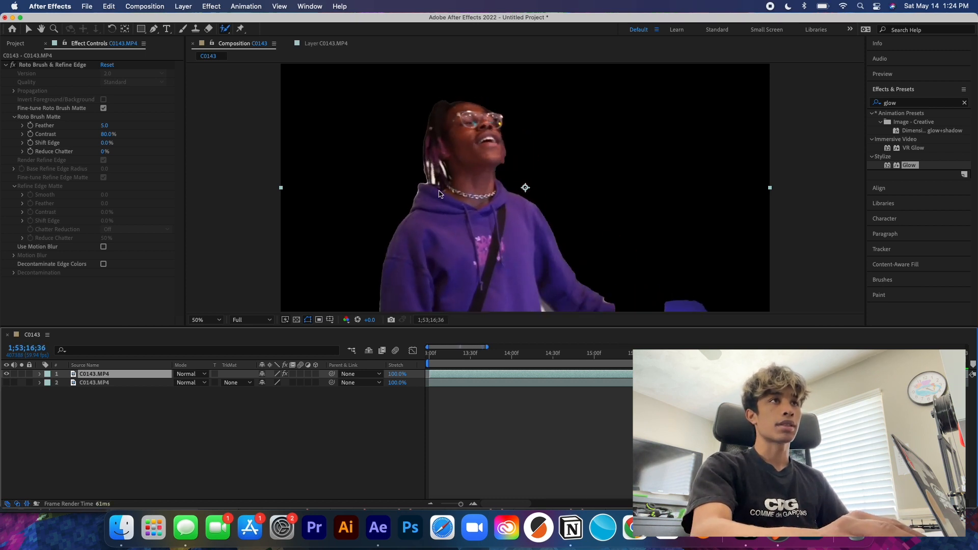
{"action": "scroll", "coordinate": [429, 190], "scroll_direction": "up", "scroll_amount": 4}
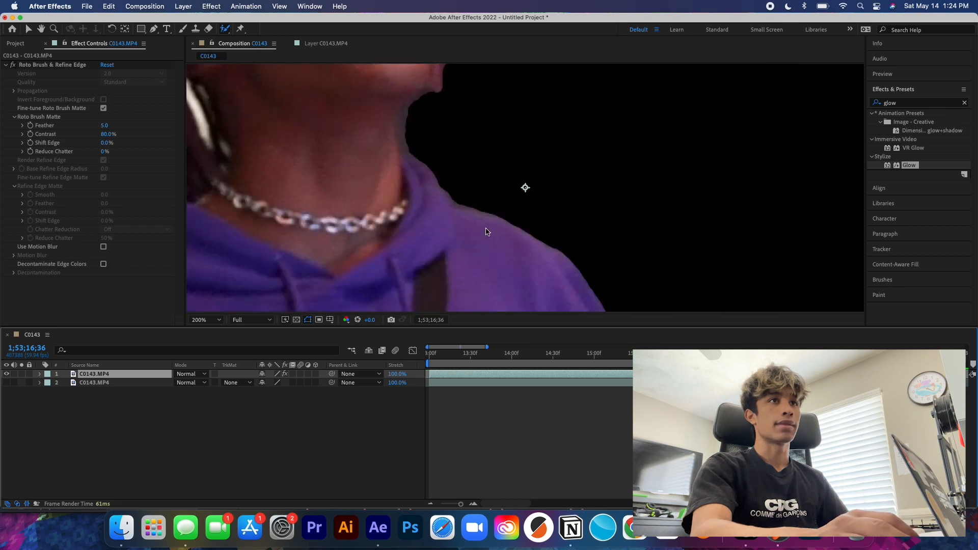
{"action": "scroll", "coordinate": [486, 231], "scroll_direction": "down", "scroll_amount": 4}
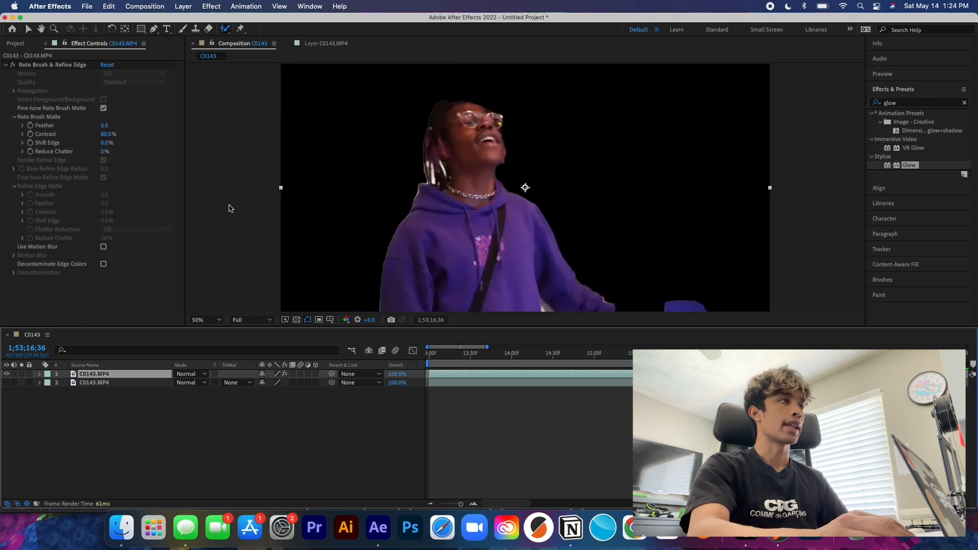
{"action": "mouse_move", "coordinate": [103, 148]}
{"action": "left_mouse_down"}
{"action": "mouse_move", "coordinate": [131, 139]}
{"action": "mouse_move", "coordinate": [98, 145]}
{"action": "left_mouse_up"}
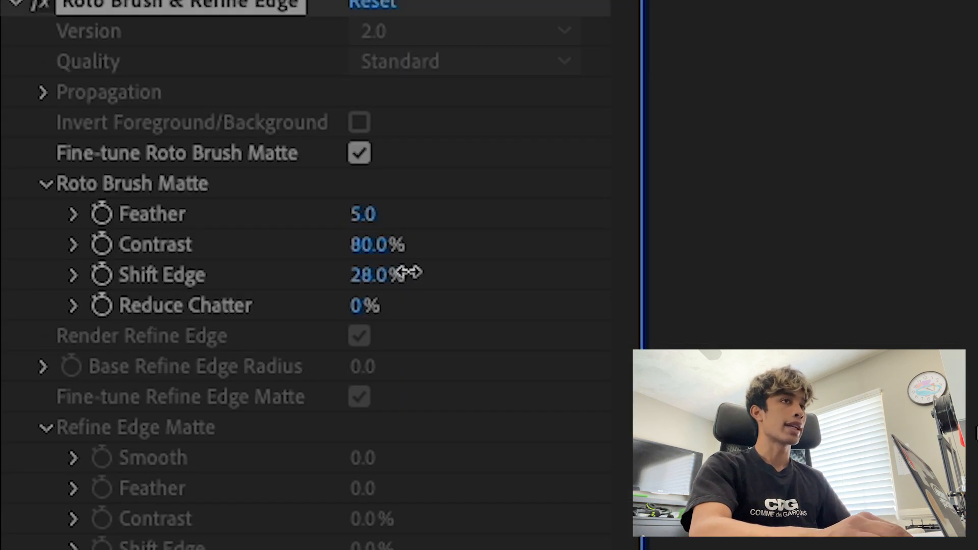
{"action": "left_click_drag", "start_coordinate": [339, 284], "coordinate": [198, 334]}
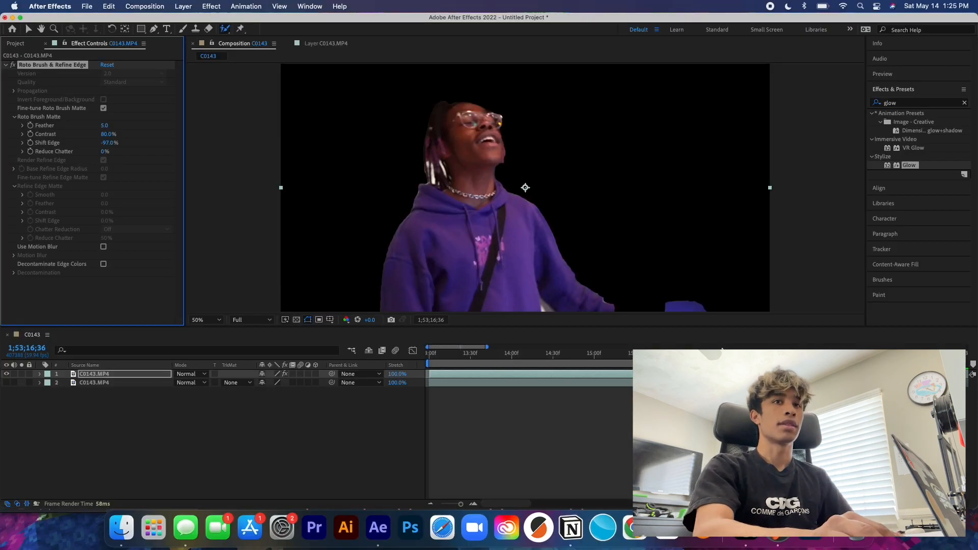
{"action": "left_click_drag", "start_coordinate": [722, 350], "coordinate": [625, 365]}
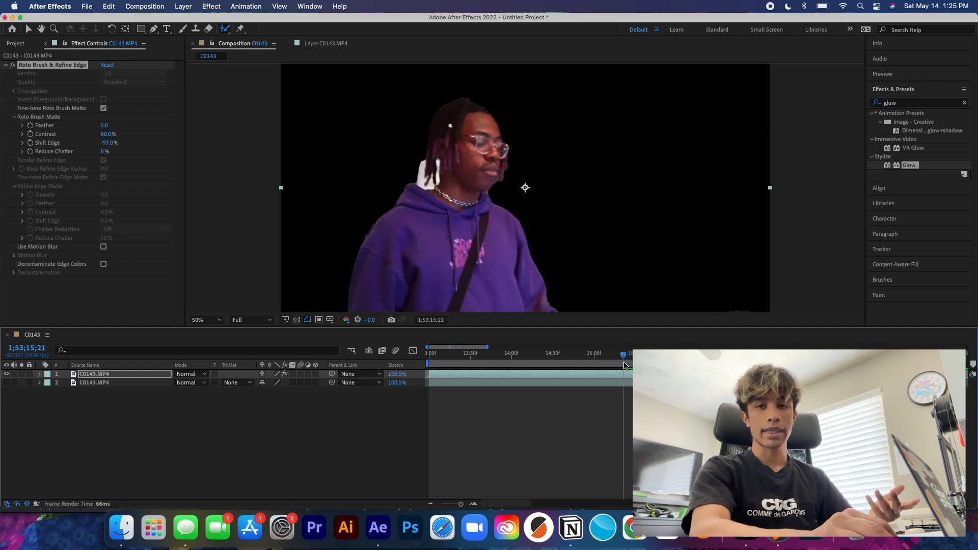
{"action": "key", "text": "space"}
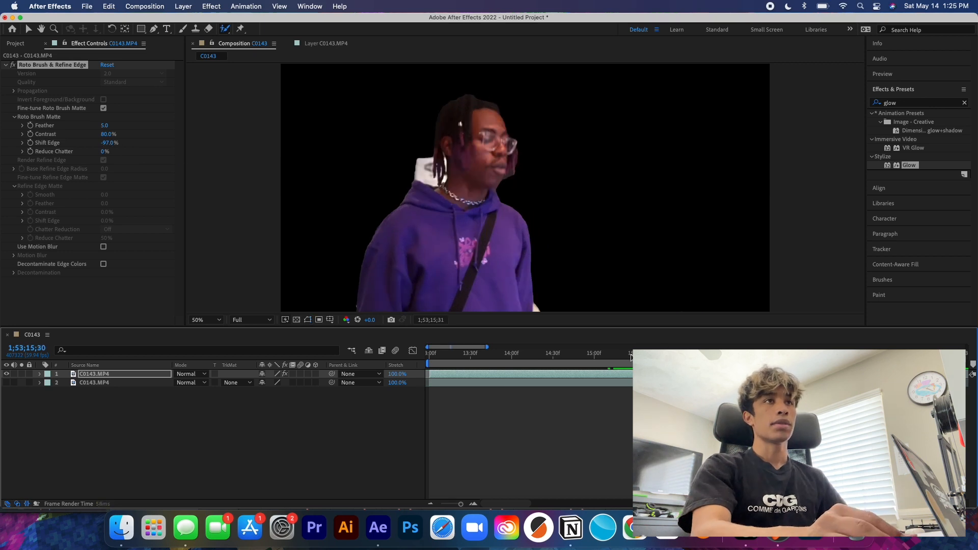
{"action": "mouse_move", "coordinate": [631, 358]}
{"action": "left_mouse_down"}
{"action": "mouse_move", "coordinate": [672, 363]}
{"action": "mouse_move", "coordinate": [626, 371]}
{"action": "left_mouse_up"}
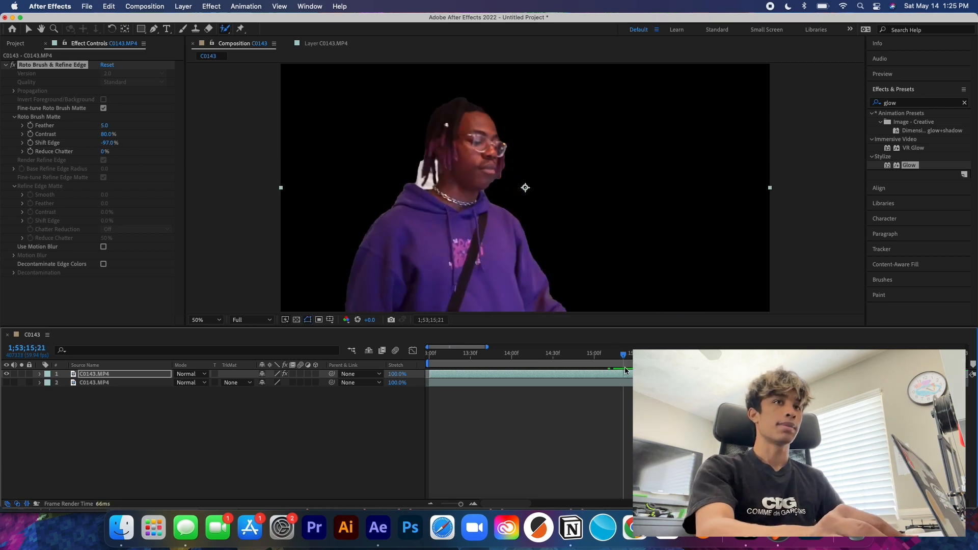
{"action": "key", "text": "space"}
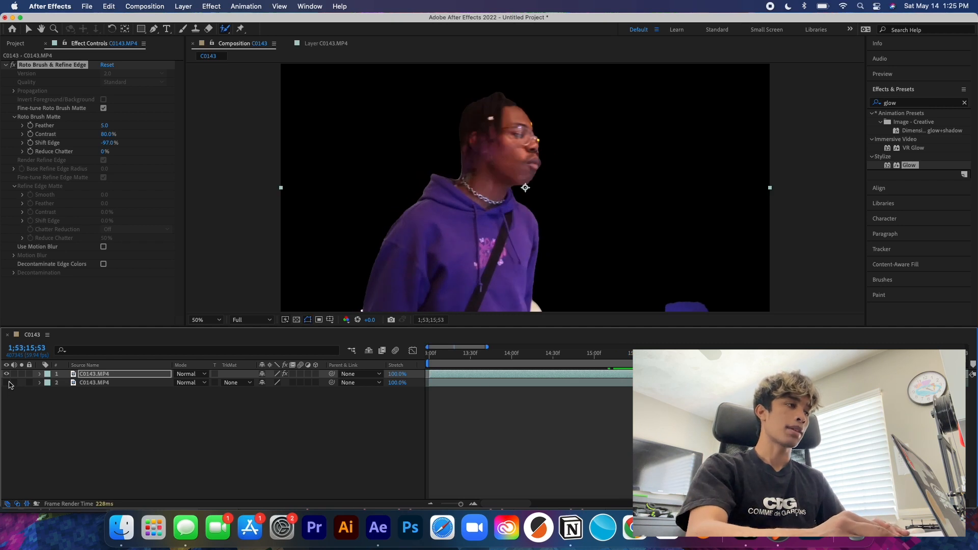
Step: Show the original footage layer again and duplicate the rotoscoped C0143.MP4 layer
{"action": "left_click", "coordinate": [7, 383]}
{"action": "left_click", "coordinate": [102, 374]}
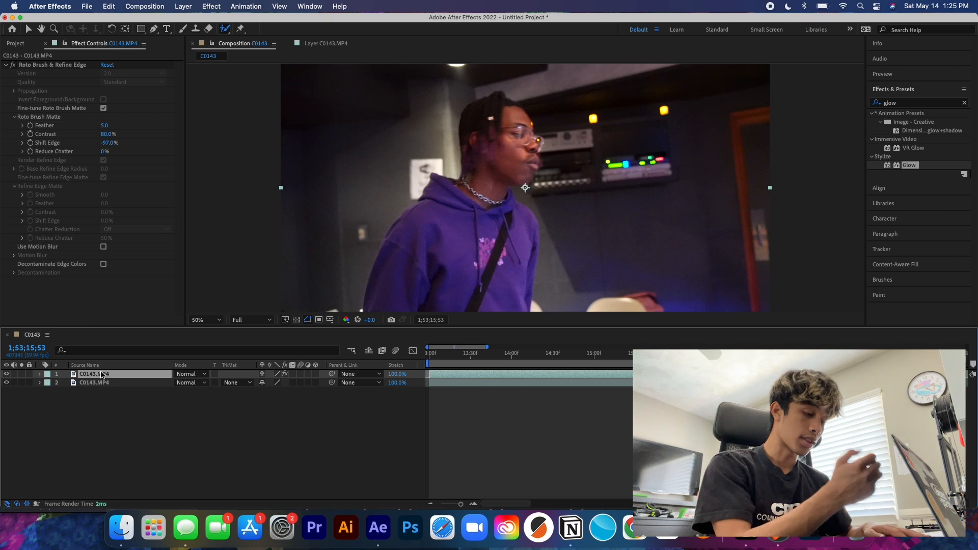
{"action": "key", "text": "super+d"}
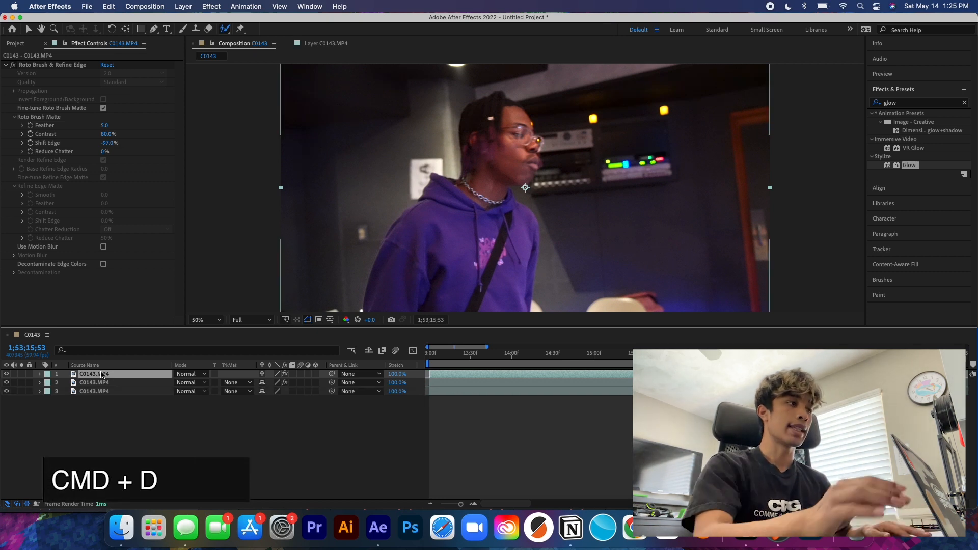
Step: Select the middle C0143.MP4 cutout layer and hide the top copy and the original footage layer
{"action": "left_click_drag", "start_coordinate": [7, 392], "coordinate": [7, 382]}
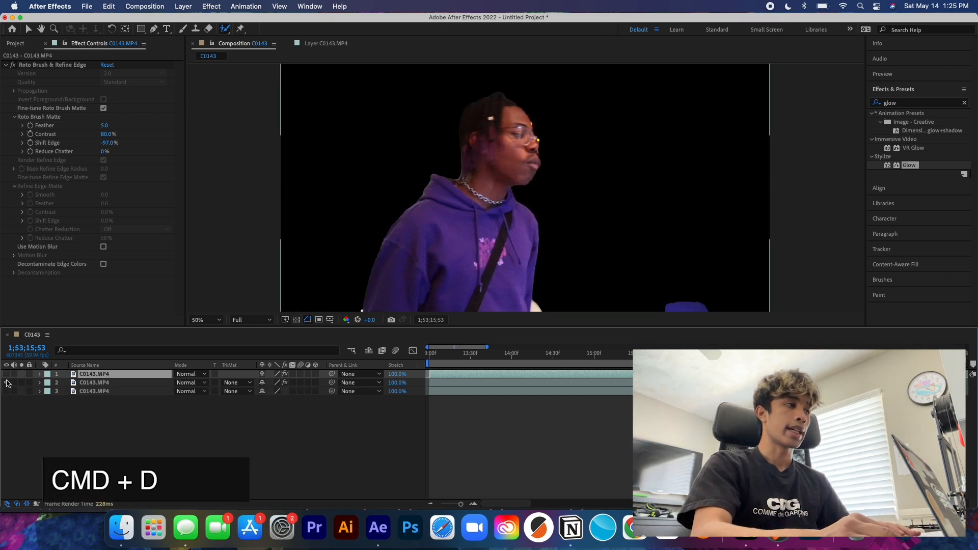
{"action": "left_click", "coordinate": [6, 374]}
{"action": "left_click", "coordinate": [7, 383]}
{"action": "left_click", "coordinate": [7, 374]}
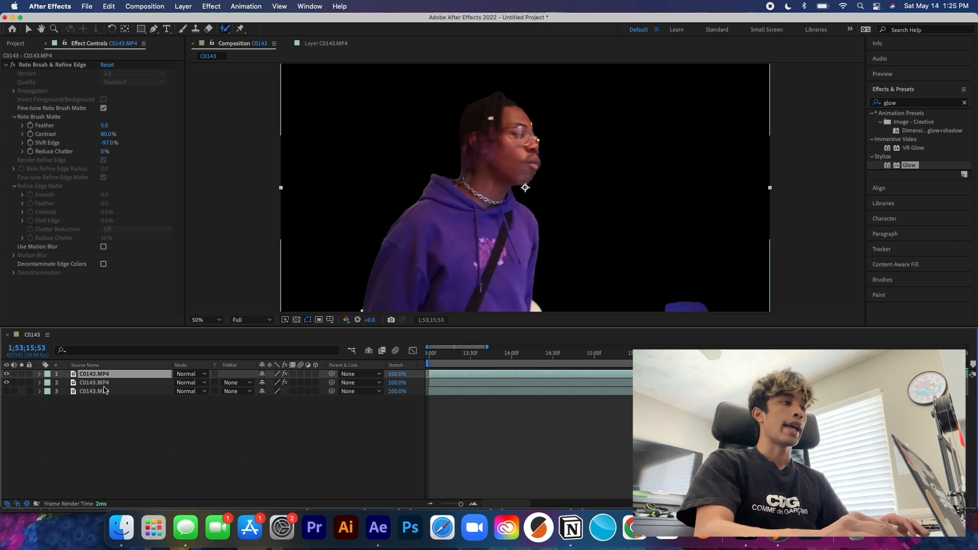
{"action": "left_click", "coordinate": [117, 383]}
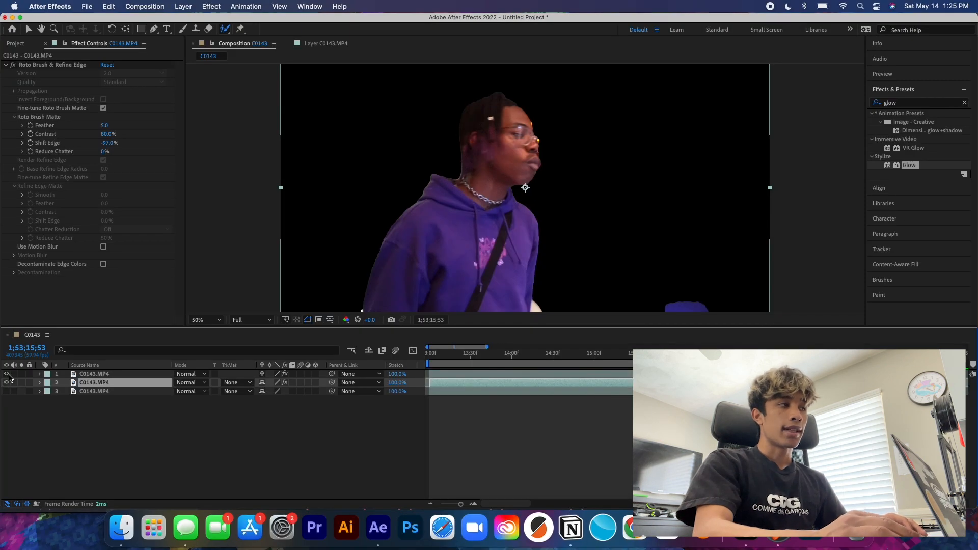
{"action": "left_click", "coordinate": [6, 374]}
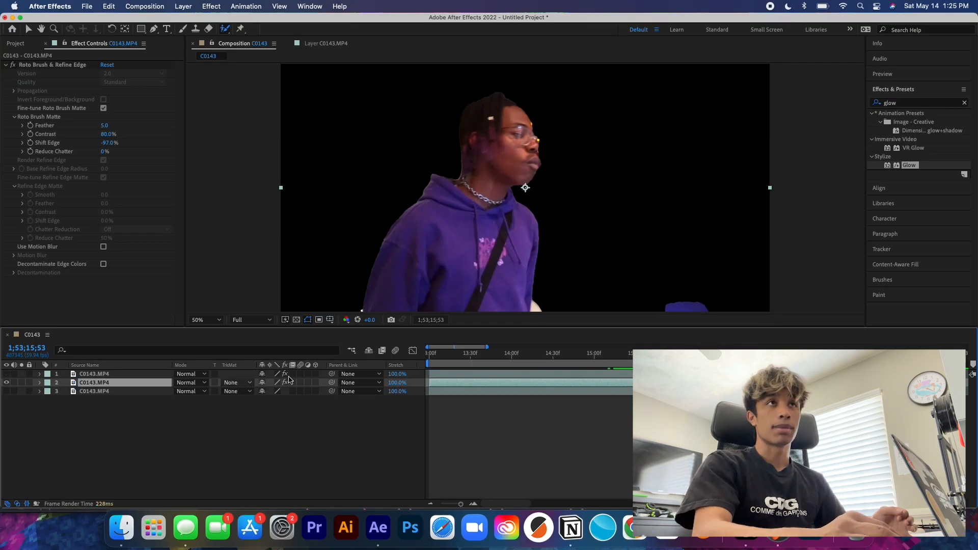
Step: Search the effects for "turb" and apply Turbulent Displace to the middle C0143.MP4 cutout layer
{"action": "left_click", "coordinate": [896, 103]}
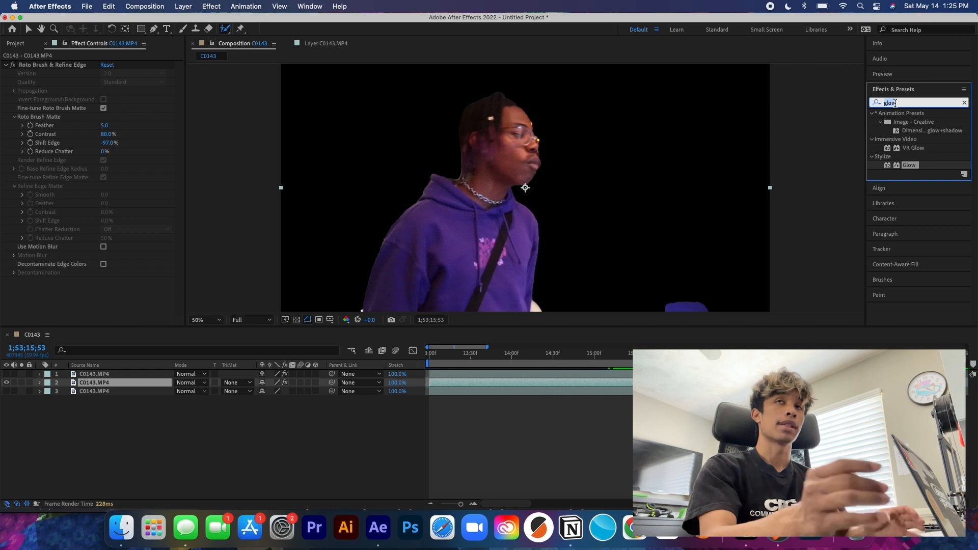
{"action": "key", "text": "BackSpace"}
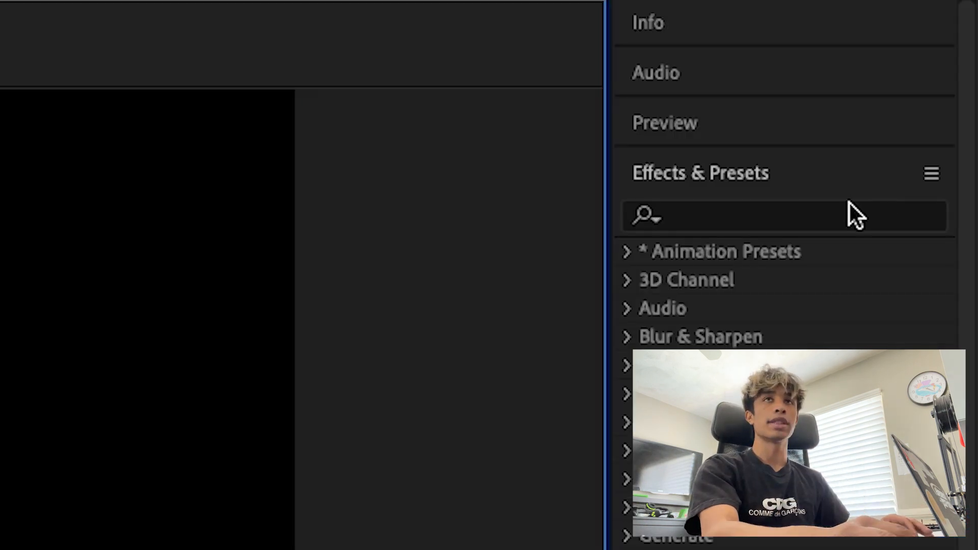
{"action": "left_click", "coordinate": [776, 212]}
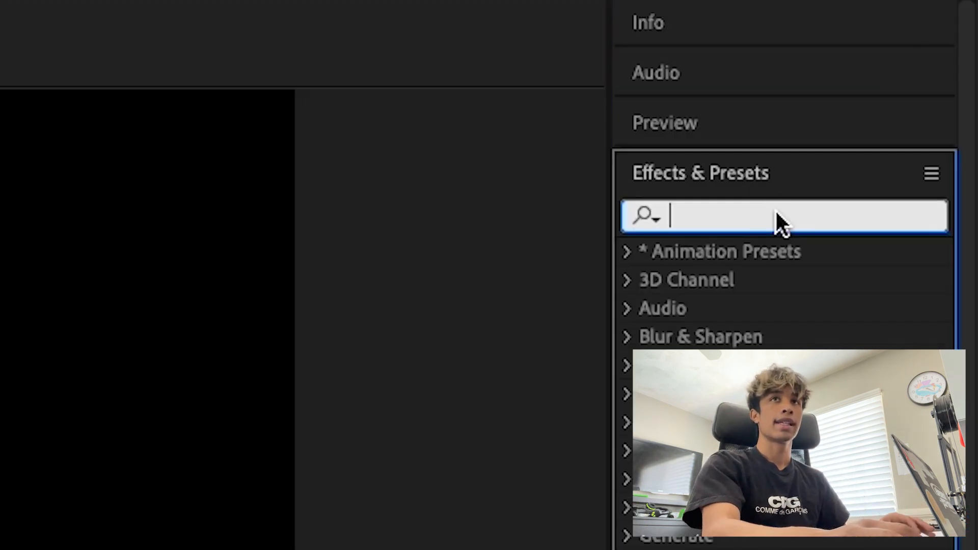
{"action": "type", "text": "turb"}
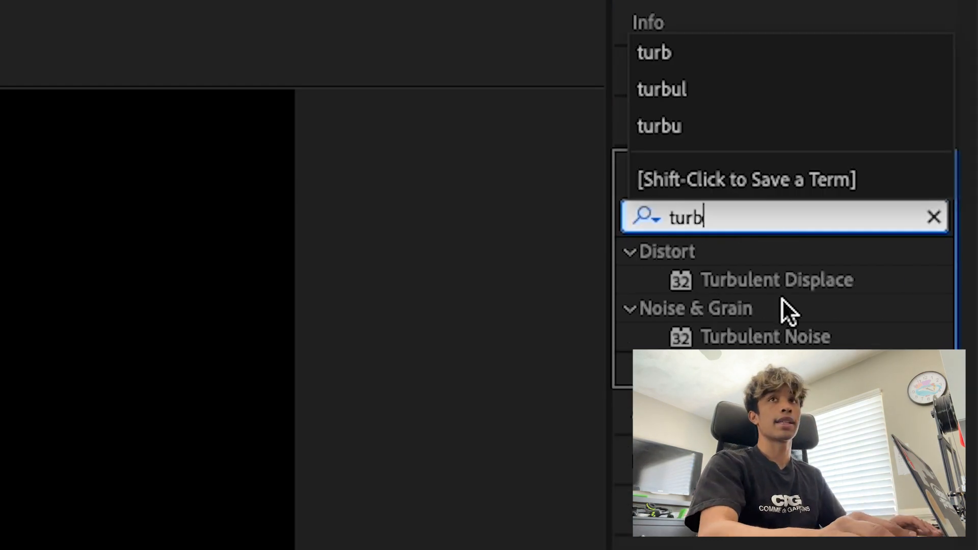
{"action": "left_click_drag", "start_coordinate": [803, 285], "coordinate": [93, 384]}
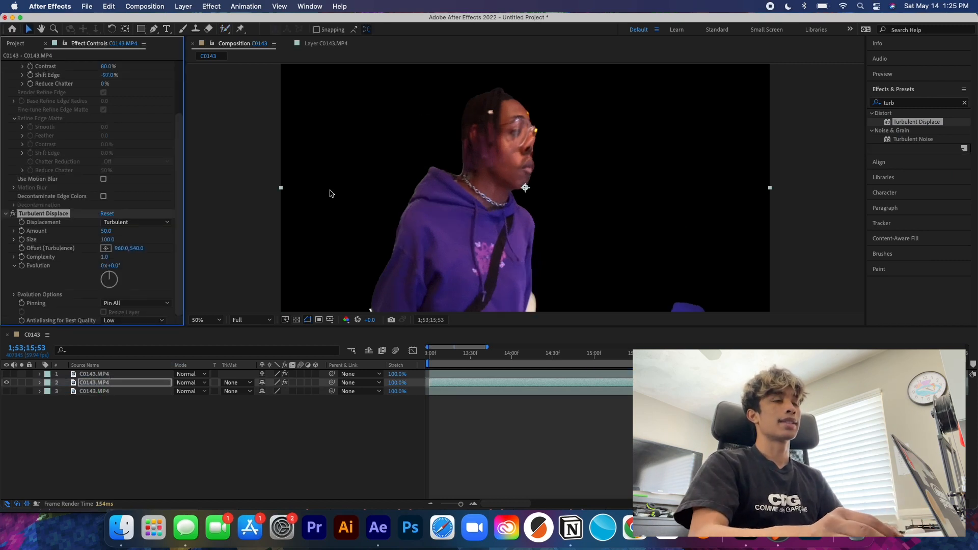
Step: Set the Turbulent Displace Amount to 0 with the playhead at 1;53;13;01
{"action": "left_click_drag", "start_coordinate": [667, 356], "coordinate": [481, 358]}
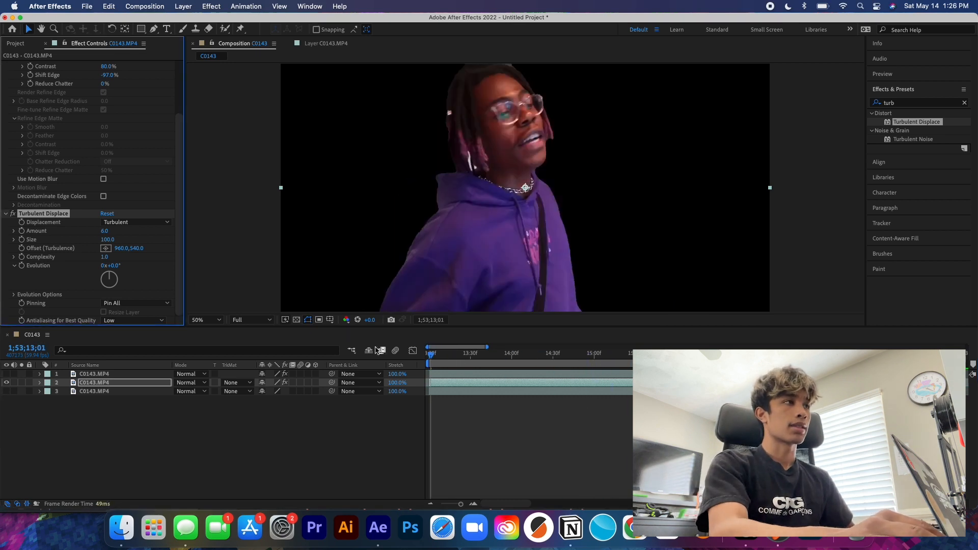
{"action": "left_click", "coordinate": [441, 355]}
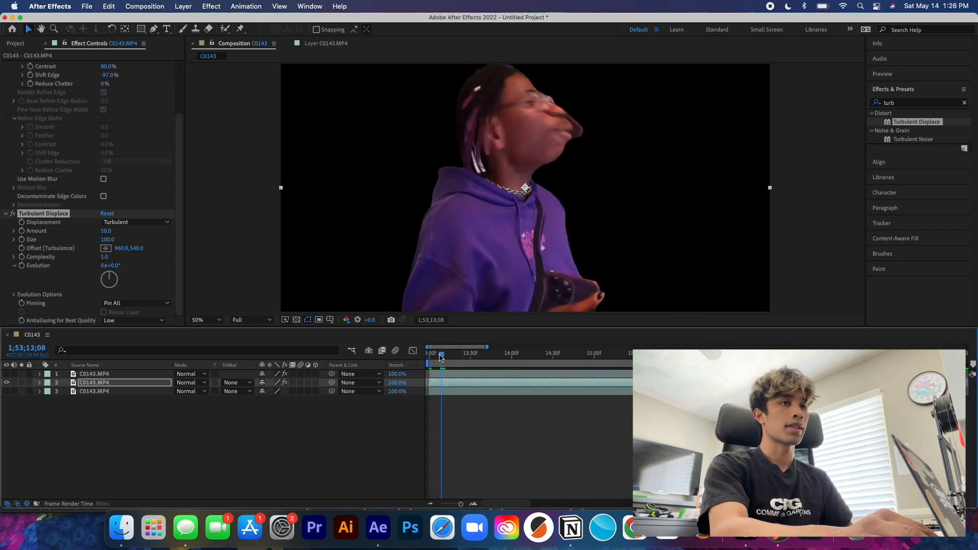
{"action": "left_click_drag", "start_coordinate": [441, 358], "coordinate": [432, 358]}
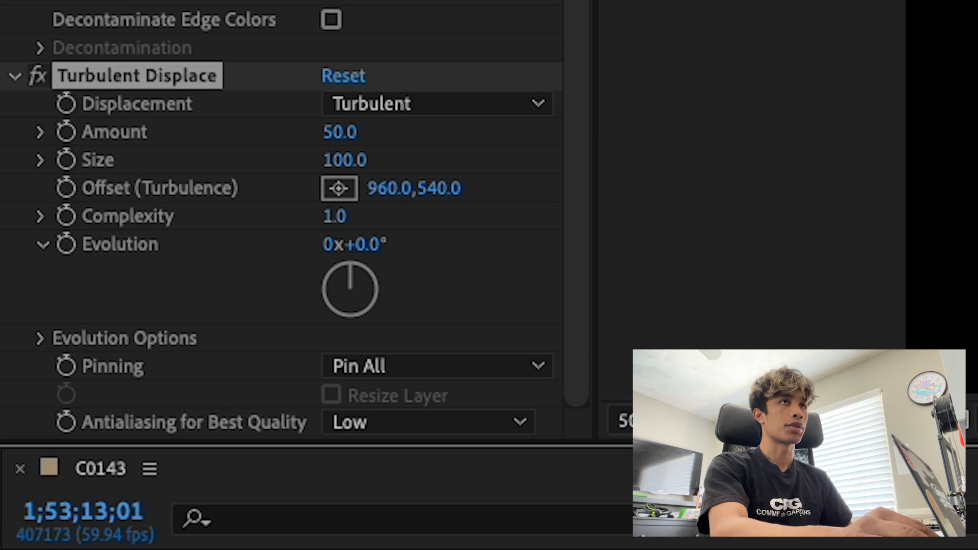
{"action": "left_click", "coordinate": [338, 132]}
{"action": "type", "text": "0"}
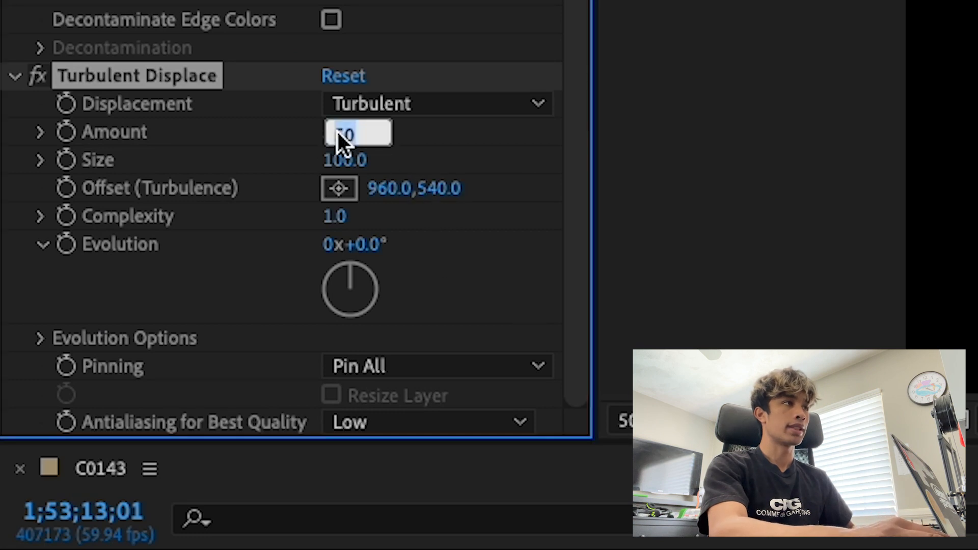
{"action": "key", "text": "Return"}
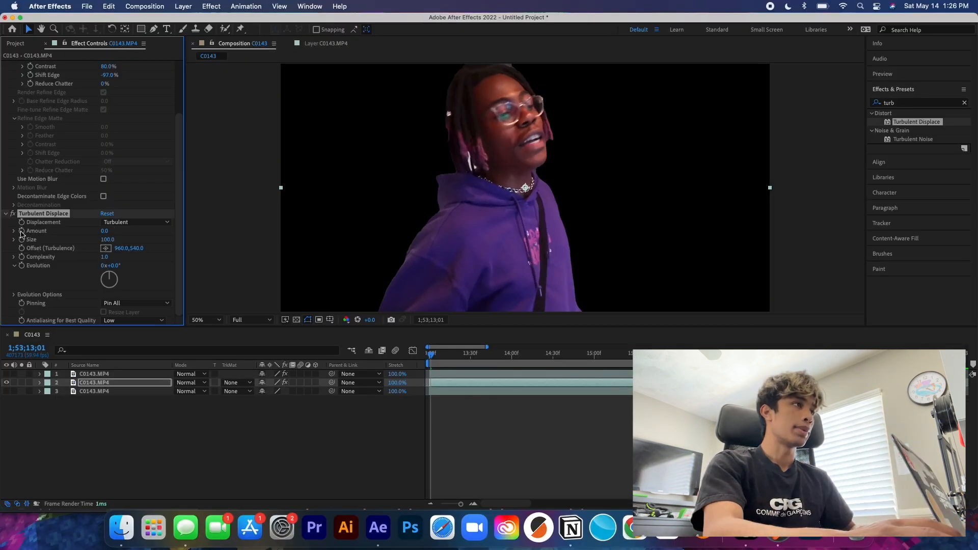
Step: Keyframe the Turbulent Displace Amount at 0 at 1;53;13;54 and at 576 at 1;53;14;06
{"action": "left_click_drag", "start_coordinate": [431, 359], "coordinate": [511, 355]}
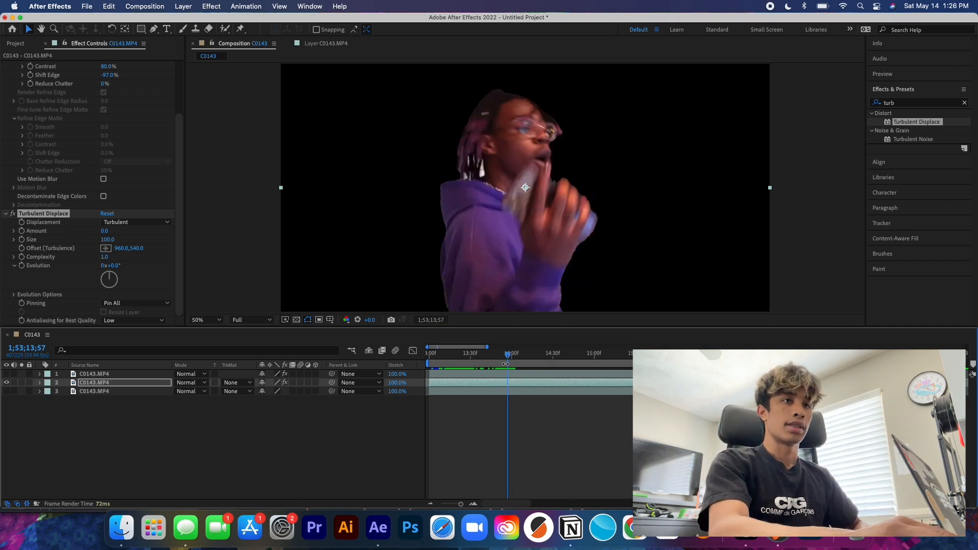
{"action": "left_click_drag", "start_coordinate": [507, 356], "coordinate": [504, 355]}
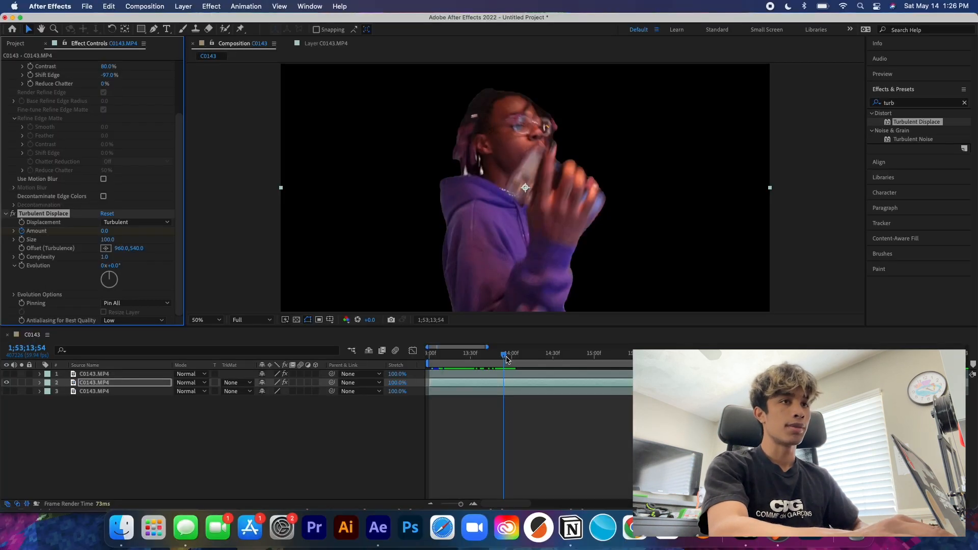
{"action": "left_click_drag", "start_coordinate": [506, 358], "coordinate": [522, 355]}
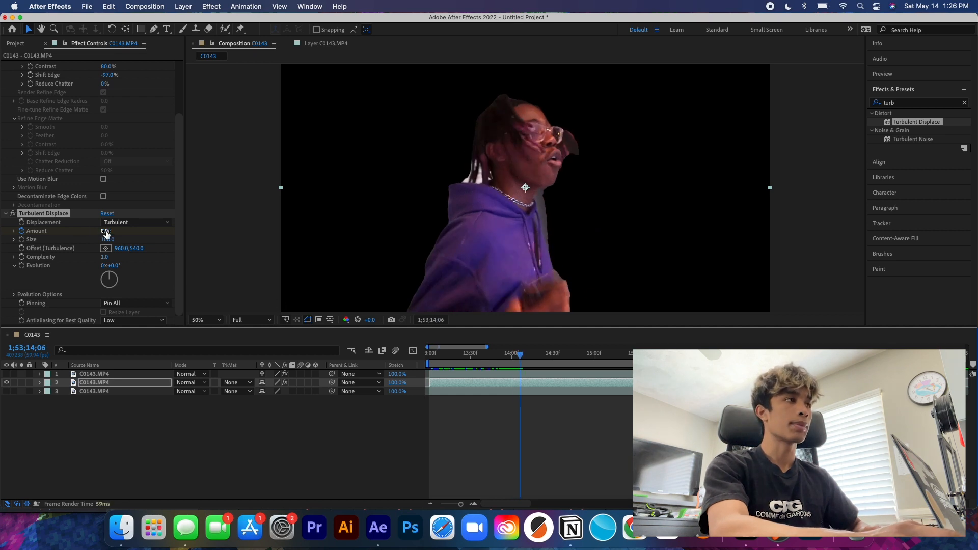
{"action": "left_click_drag", "start_coordinate": [106, 232], "coordinate": [413, 244]}
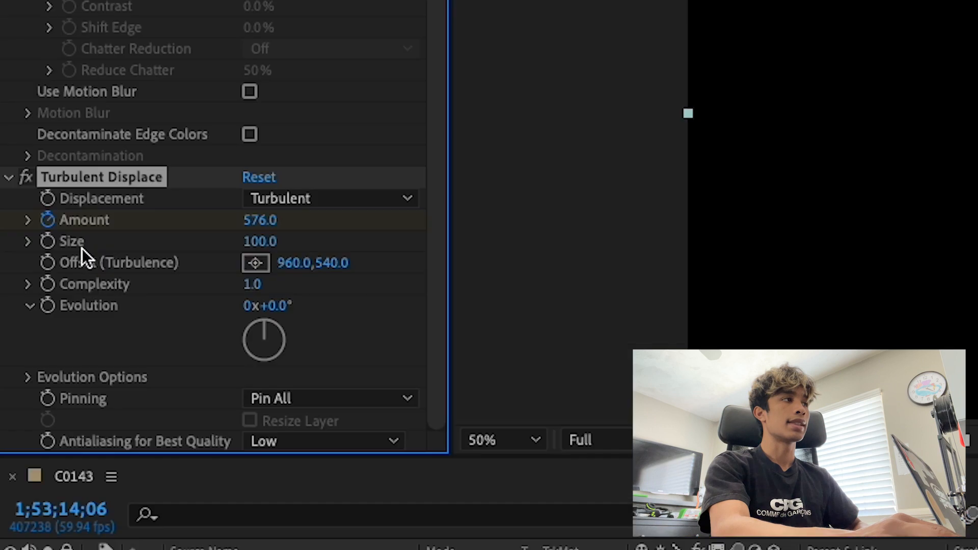
Step: Set the Turbulent Displace Size to 132 and scrub back to 1;53;13;36 to check the distortion
{"action": "left_click_drag", "start_coordinate": [104, 244], "coordinate": [119, 237]}
{"action": "mouse_move", "coordinate": [289, 236]}
{"action": "left_mouse_down"}
{"action": "mouse_move", "coordinate": [315, 230]}
{"action": "mouse_move", "coordinate": [279, 242]}
{"action": "mouse_move", "coordinate": [293, 239]}
{"action": "left_mouse_up"}
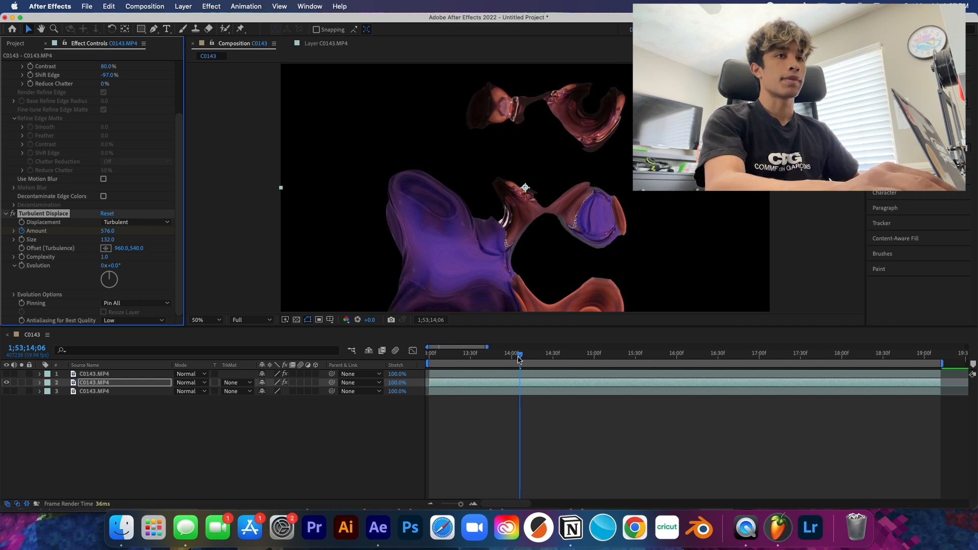
{"action": "left_click_drag", "start_coordinate": [520, 360], "coordinate": [478, 360]}
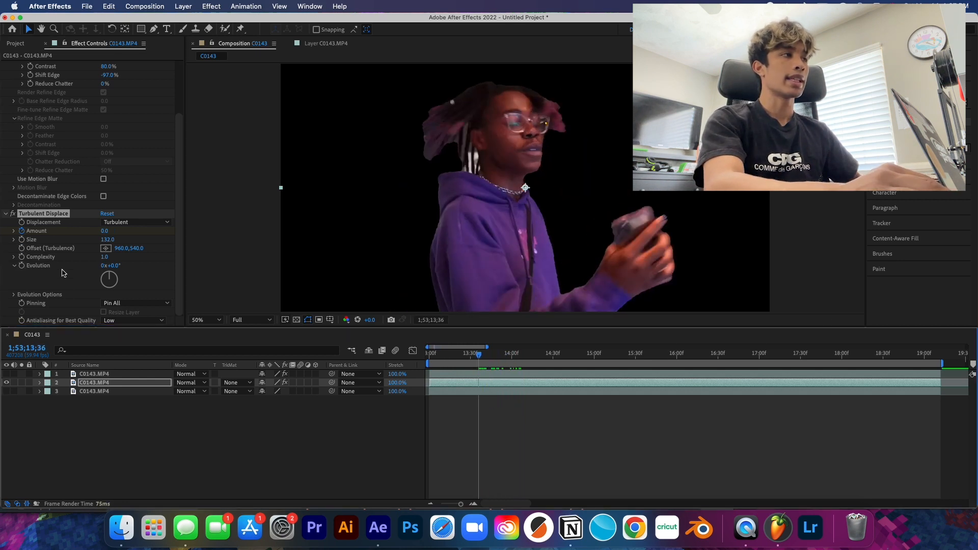
Step: Animate the Turbulent Displace Evolution from 0° at the start of the clip to 0x+330° at 1;53;19;11
{"action": "left_click_drag", "start_coordinate": [468, 353], "coordinate": [617, 352]}
{"action": "left_click", "coordinate": [19, 266]}
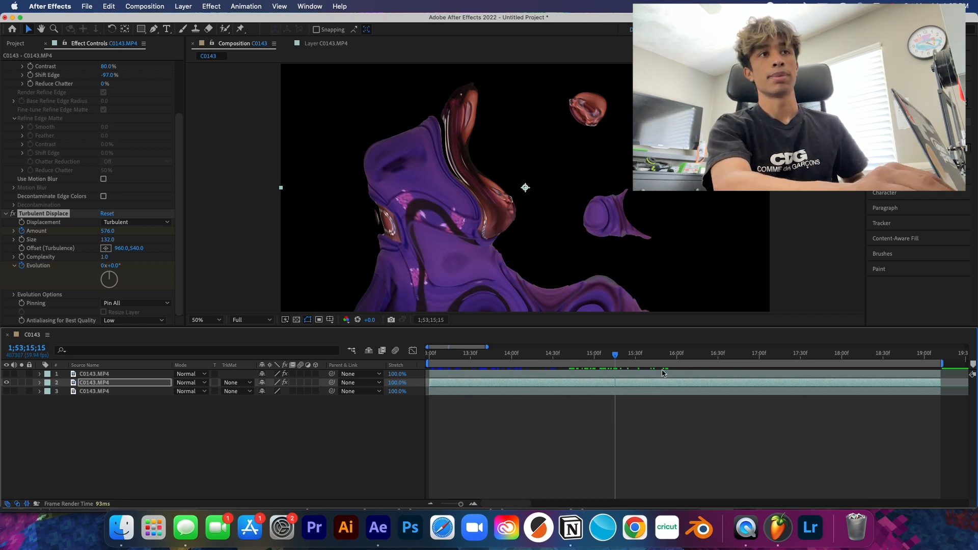
{"action": "left_click_drag", "start_coordinate": [615, 355], "coordinate": [940, 355]}
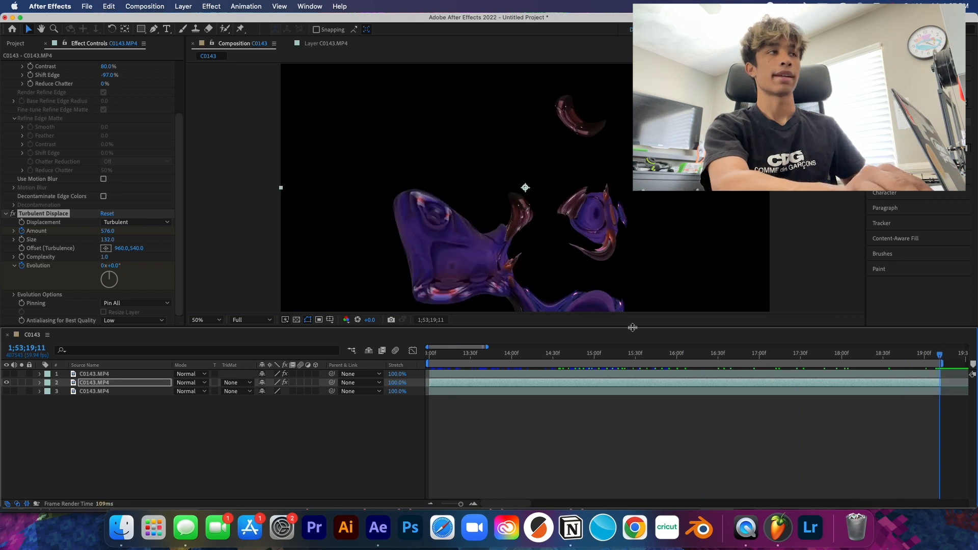
{"action": "left_click_drag", "start_coordinate": [112, 274], "coordinate": [85, 305]}
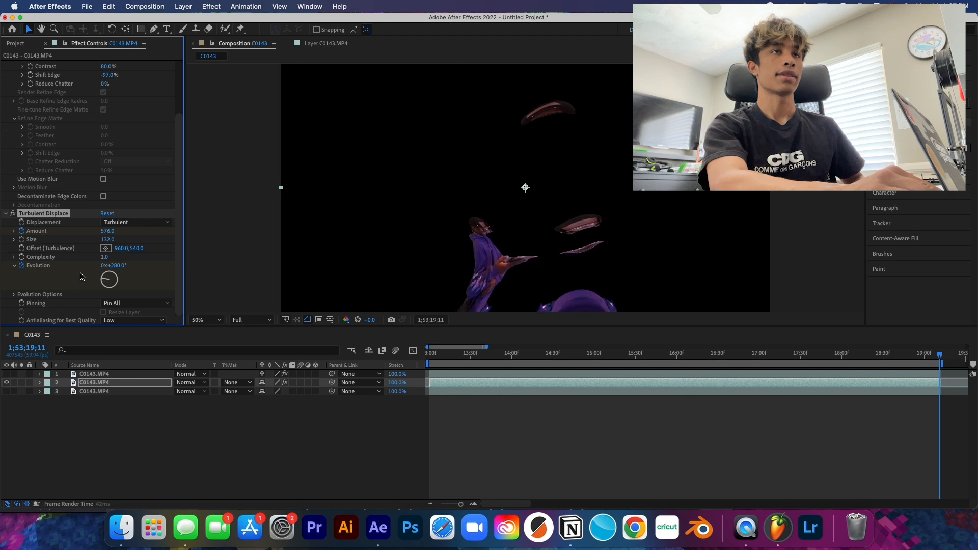
Step: Play back the animated distortion from about 1;53;13;39 and once more from 1;53;13;33
{"action": "left_click", "coordinate": [937, 357]}
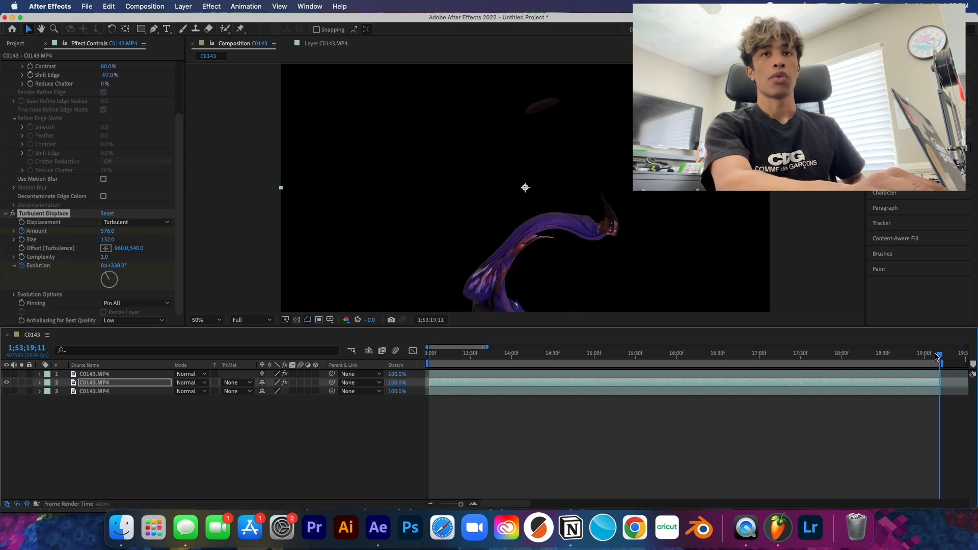
{"action": "left_click_drag", "start_coordinate": [892, 363], "coordinate": [482, 370]}
{"action": "key", "text": "space"}
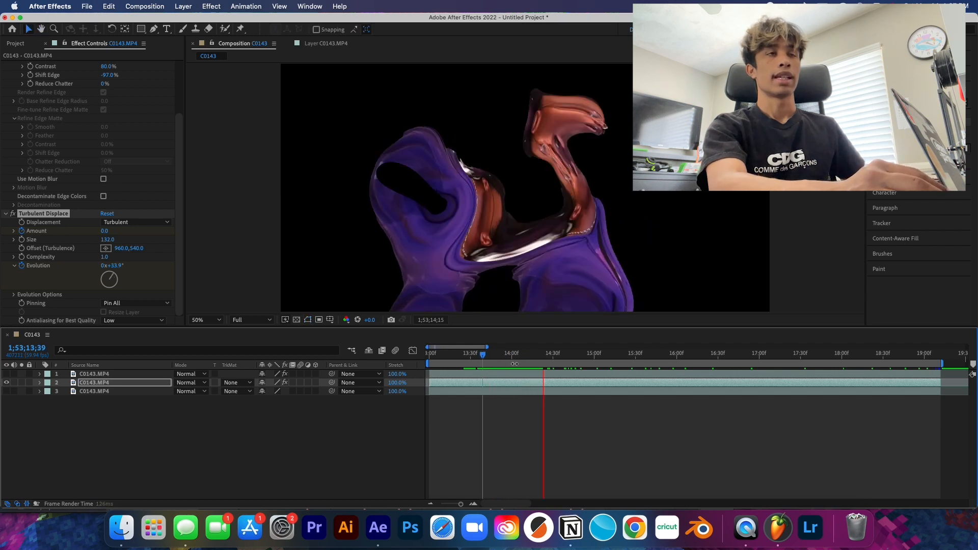
{"action": "key", "text": "space"}
{"action": "left_click_drag", "start_coordinate": [549, 357], "coordinate": [481, 360]}
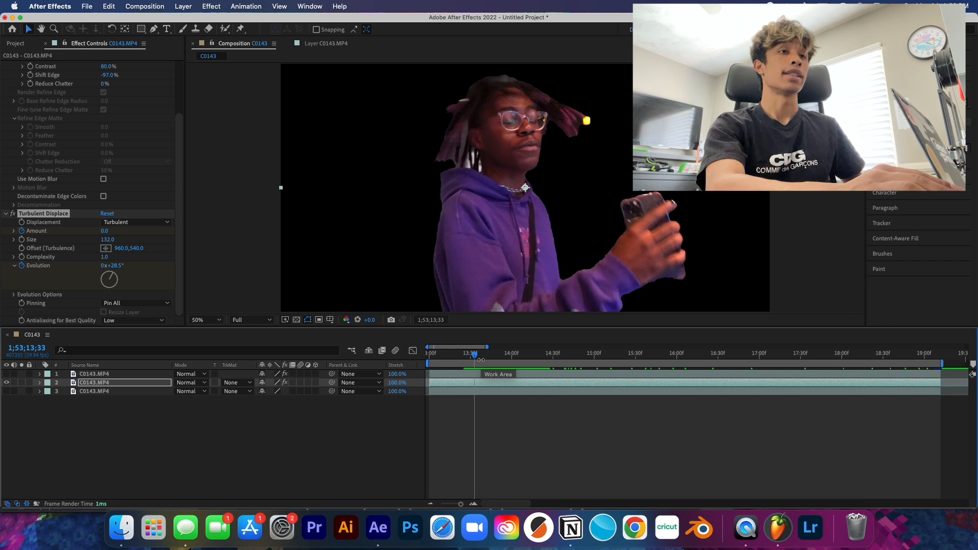
{"action": "key", "text": "space"}
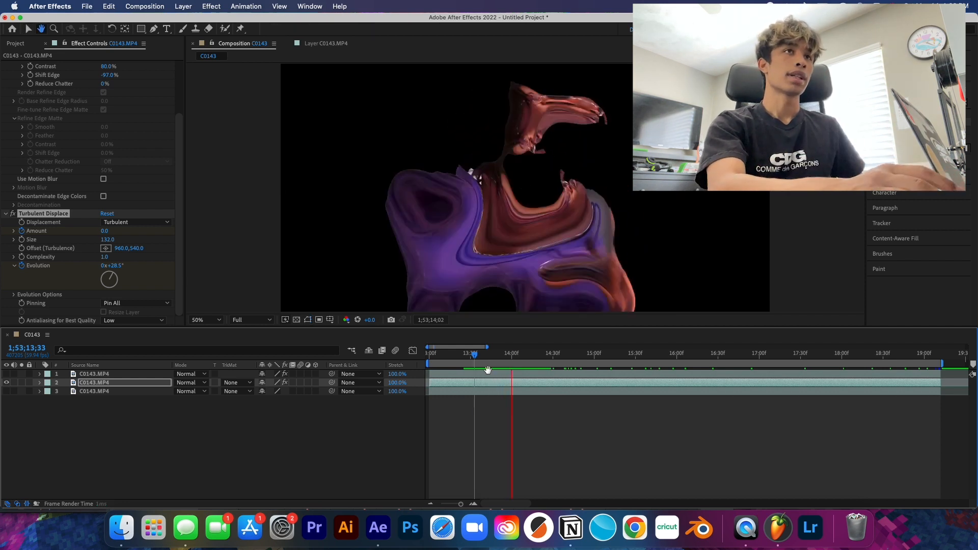
{"action": "key", "text": "space"}
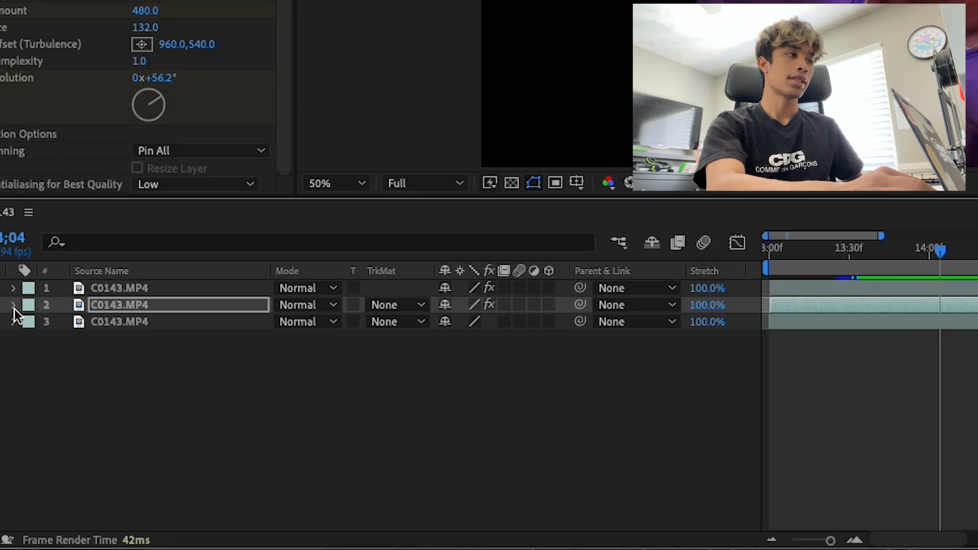
Step: Expand the middle layer's Turbulent Displace properties in the timeline and move the first Amount keyframe to about 1;53;13;46
{"action": "left_click", "coordinate": [40, 383]}
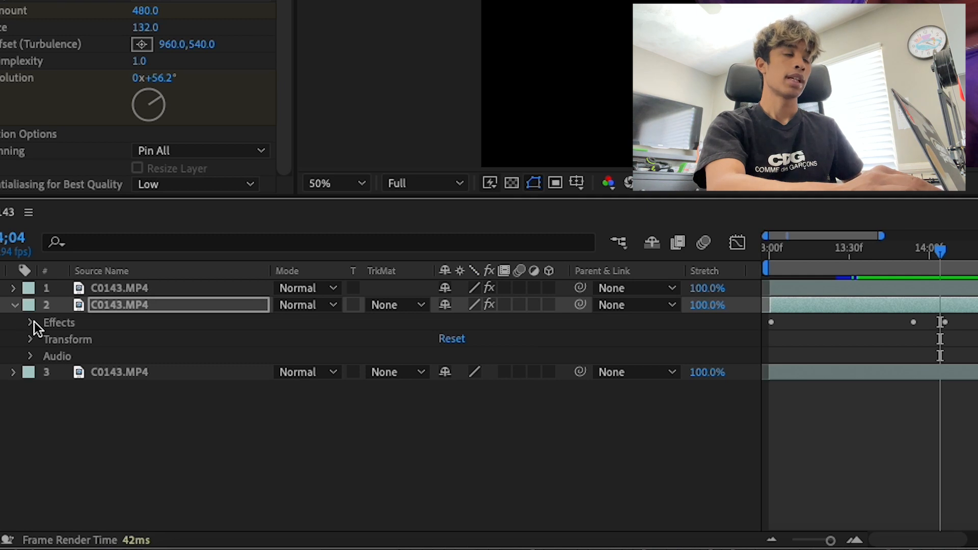
{"action": "left_click", "coordinate": [30, 322]}
{"action": "left_click", "coordinate": [46, 356]}
{"action": "scroll", "coordinate": [46, 364], "scroll_direction": "down", "scroll_amount": 1}
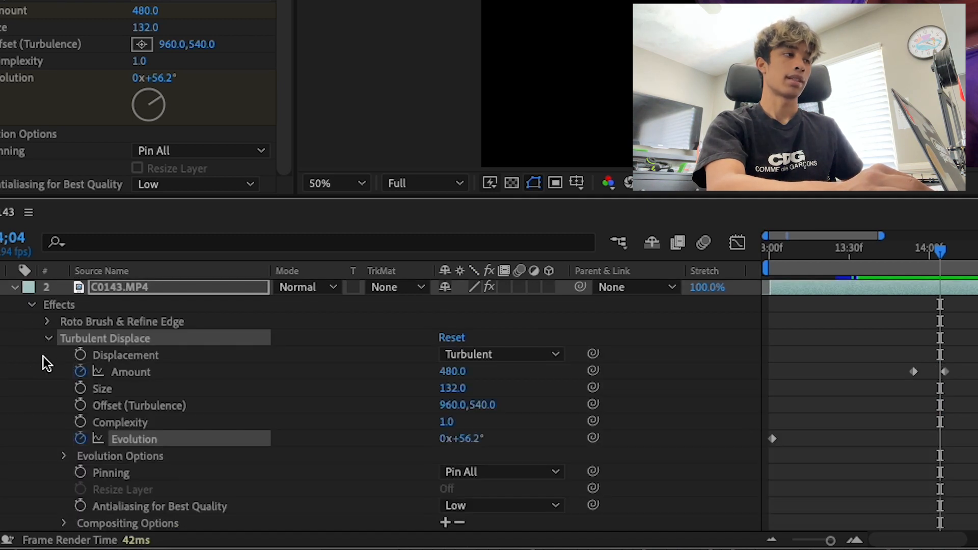
{"action": "left_click_drag", "start_coordinate": [936, 253], "coordinate": [903, 285]}
{"action": "left_click_drag", "start_coordinate": [914, 375], "coordinate": [900, 377]}
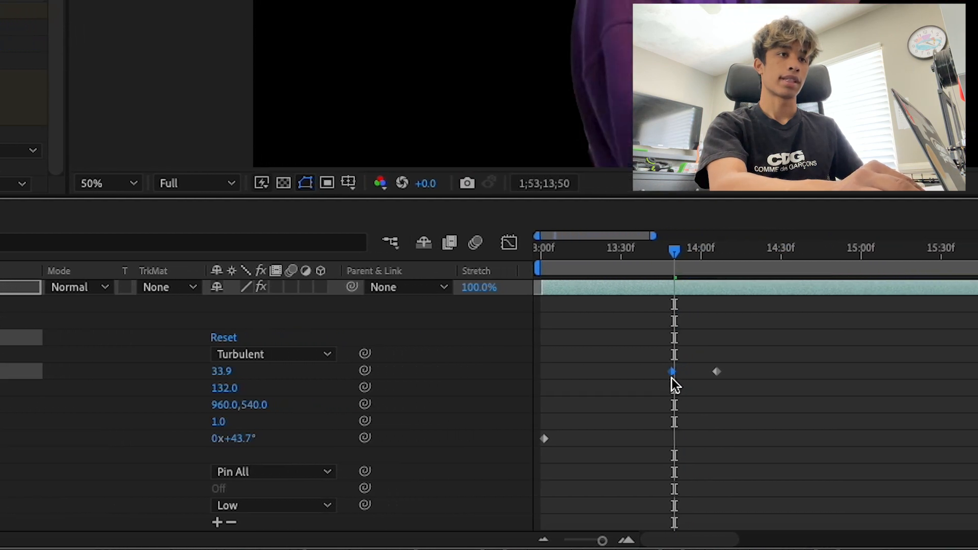
{"action": "left_click_drag", "start_coordinate": [671, 377], "coordinate": [664, 377]}
Step: Play back the retimed distortion from 1;53;13;37 and return the playhead to 1;53;13;44
{"action": "left_click_drag", "start_coordinate": [673, 257], "coordinate": [700, 262]}
{"action": "left_click_drag", "start_coordinate": [611, 262], "coordinate": [553, 284]}
{"action": "key", "text": "space"}
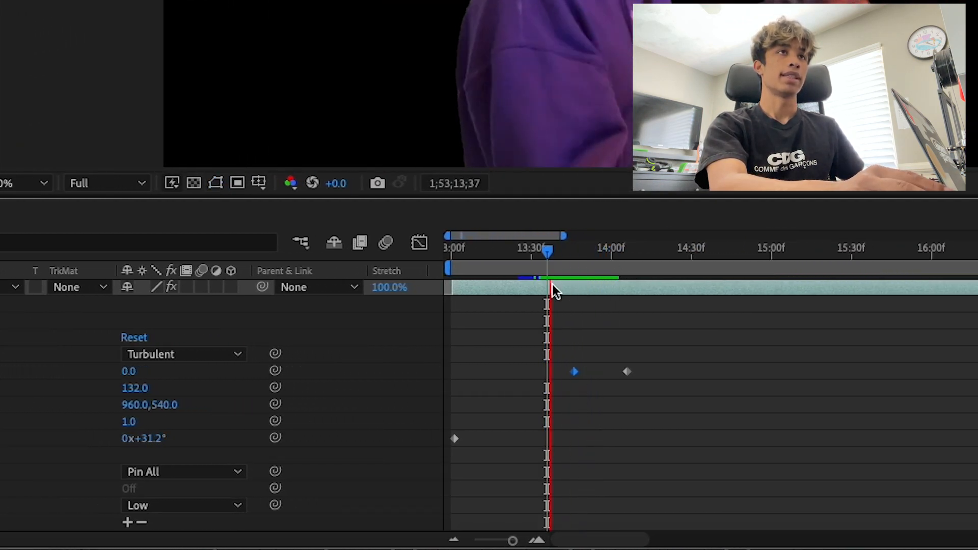
{"action": "left_click_drag", "start_coordinate": [658, 252], "coordinate": [569, 326]}
Step: Select both Turbulent Displace Amount keyframes and show their curve in the Graph Editor
{"action": "left_click_drag", "start_coordinate": [513, 347], "coordinate": [688, 399]}
{"action": "left_click", "coordinate": [428, 243]}
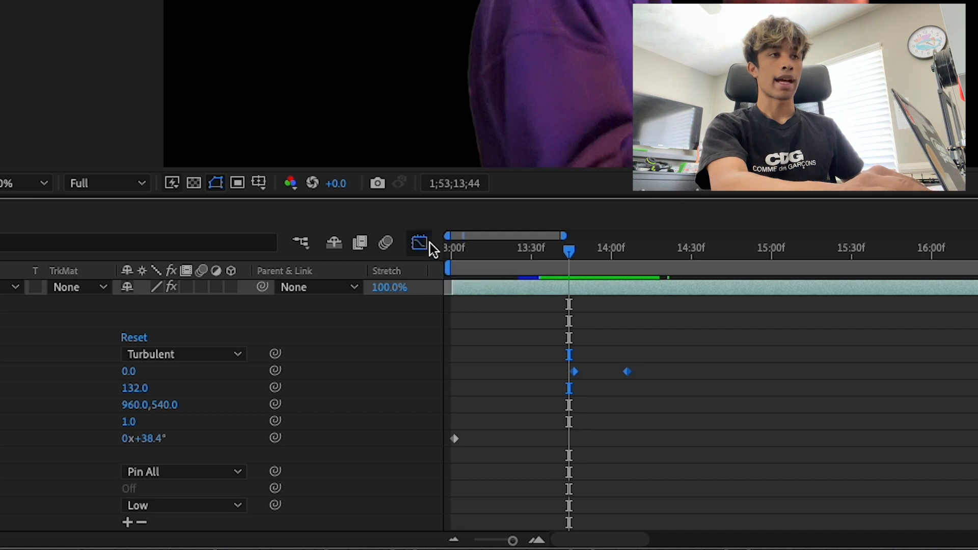
{"action": "mouse_move", "coordinate": [622, 307]}
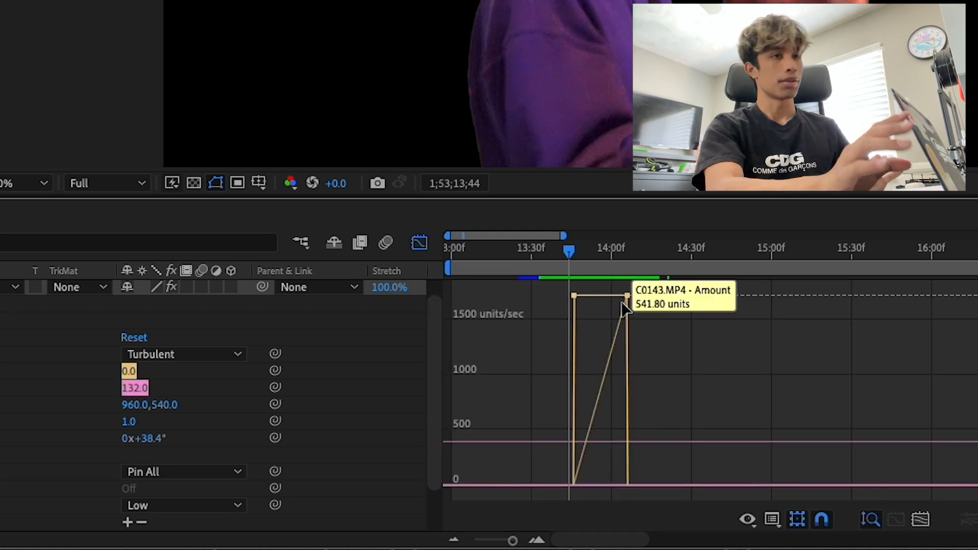
{"action": "left_click", "coordinate": [627, 296]}
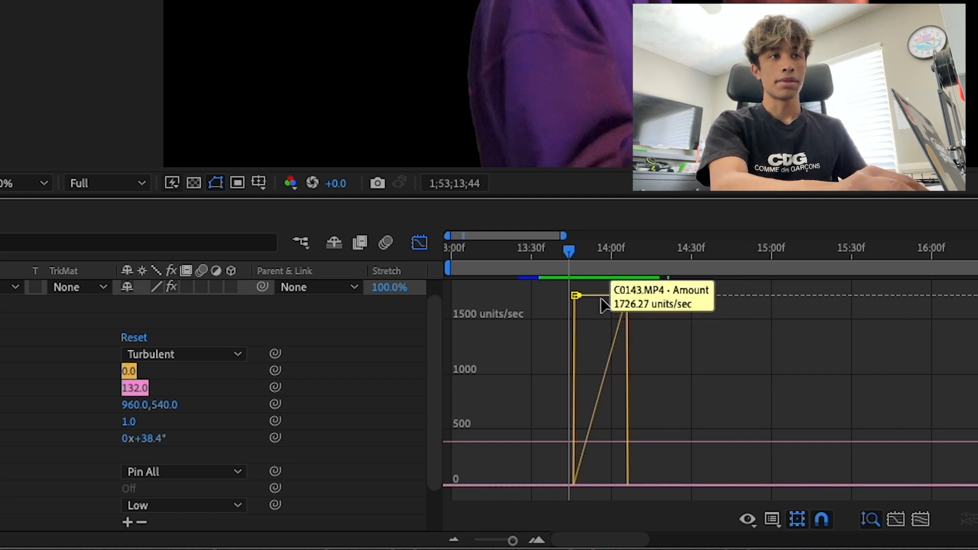
Step: Reshape the Amount speed curve by lowering the first keyframe's speed and lengthening its outgoing handle for a gradual start
{"action": "mouse_move", "coordinate": [622, 321]}
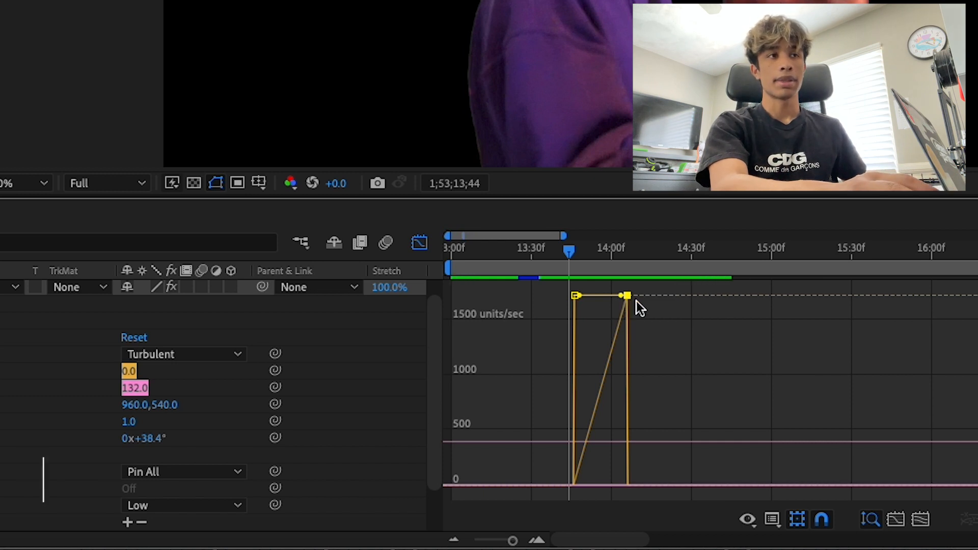
{"action": "key", "text": "equal"}
{"action": "key", "text": "equal"}
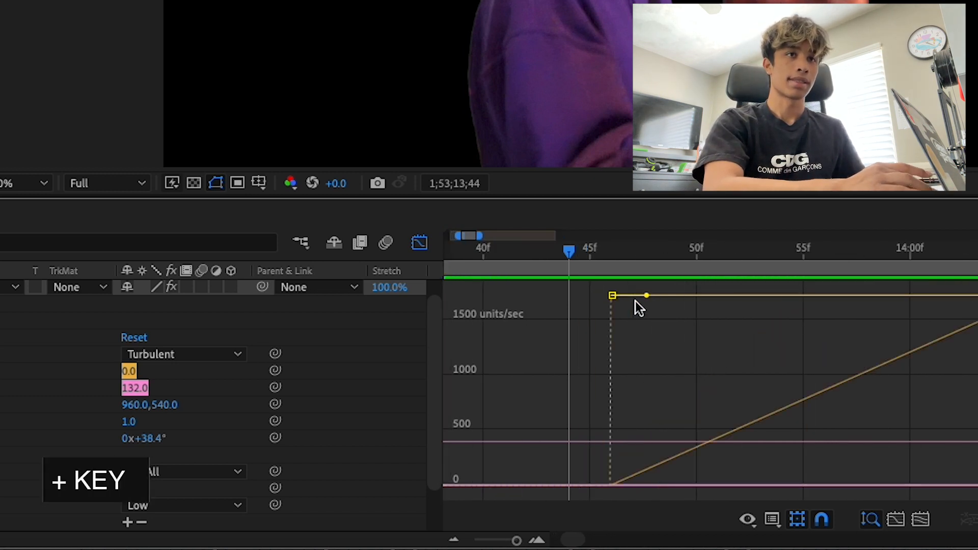
{"action": "key", "text": "Page_Down"}
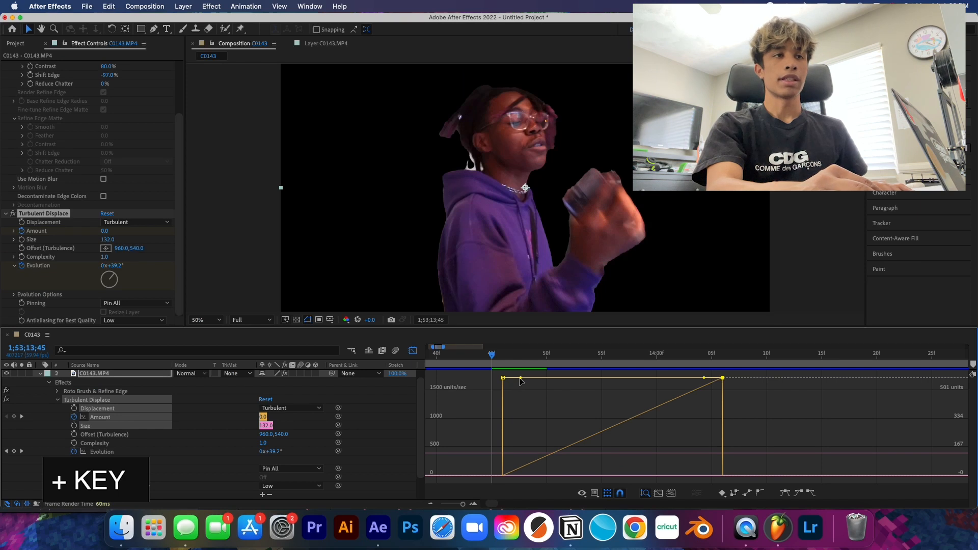
{"action": "left_click_drag", "start_coordinate": [521, 381], "coordinate": [566, 434]}
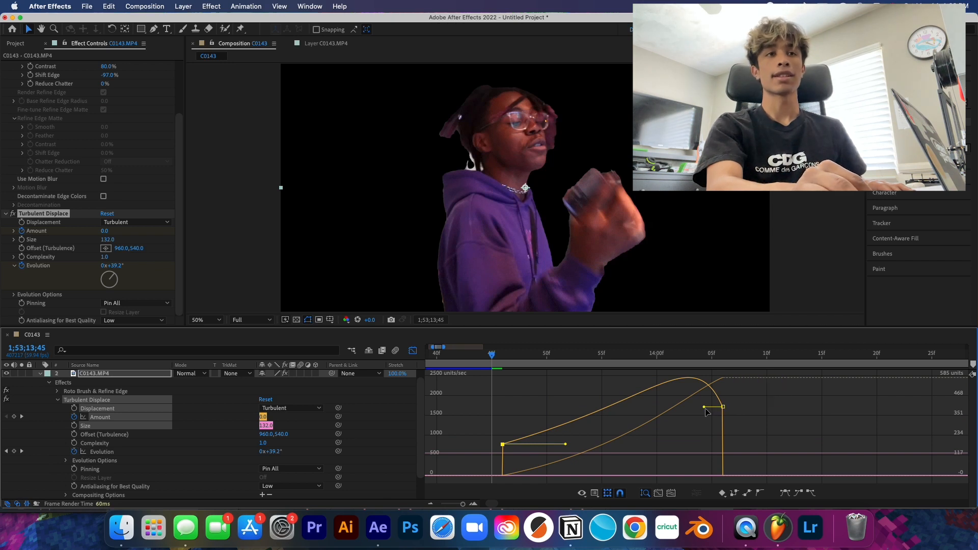
Step: Move the second Amount keyframe to about 1;53;14;15, lengthen both speed handles into a smooth mid-move peak, and preview the easing
{"action": "left_click_drag", "start_coordinate": [704, 407], "coordinate": [655, 453]}
{"action": "left_click_drag", "start_coordinate": [723, 451], "coordinate": [826, 458]}
{"action": "key", "text": "space"}
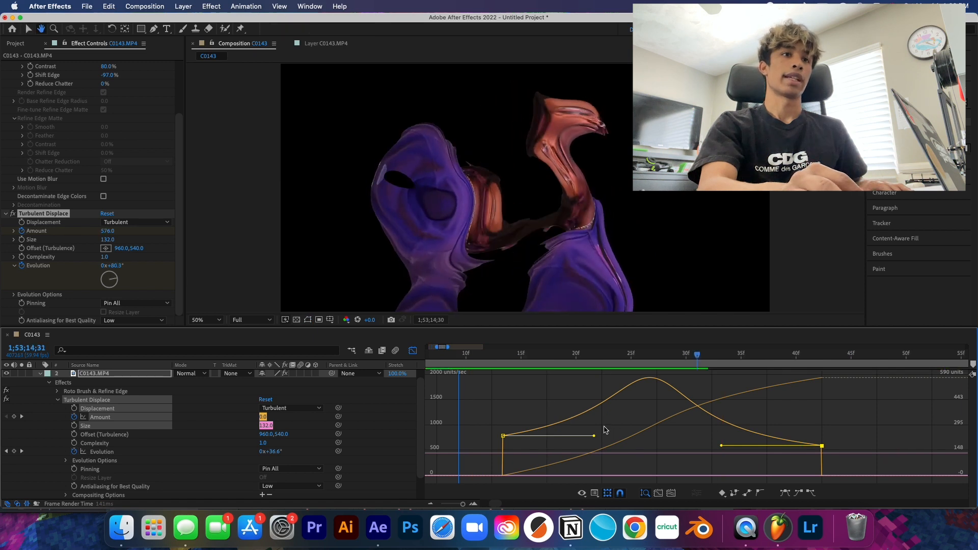
{"action": "key", "text": "space"}
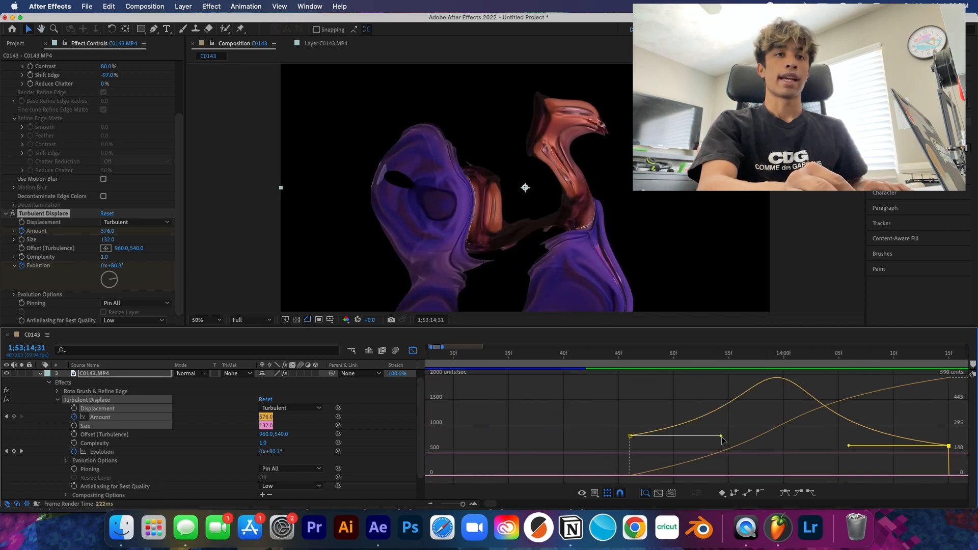
{"action": "left_click_drag", "start_coordinate": [721, 437], "coordinate": [732, 449]}
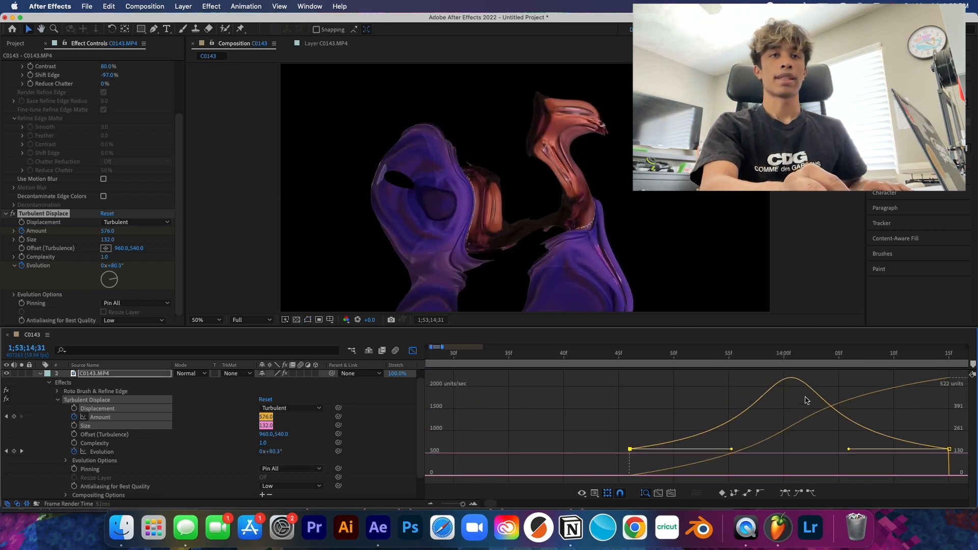
{"action": "key", "text": "space"}
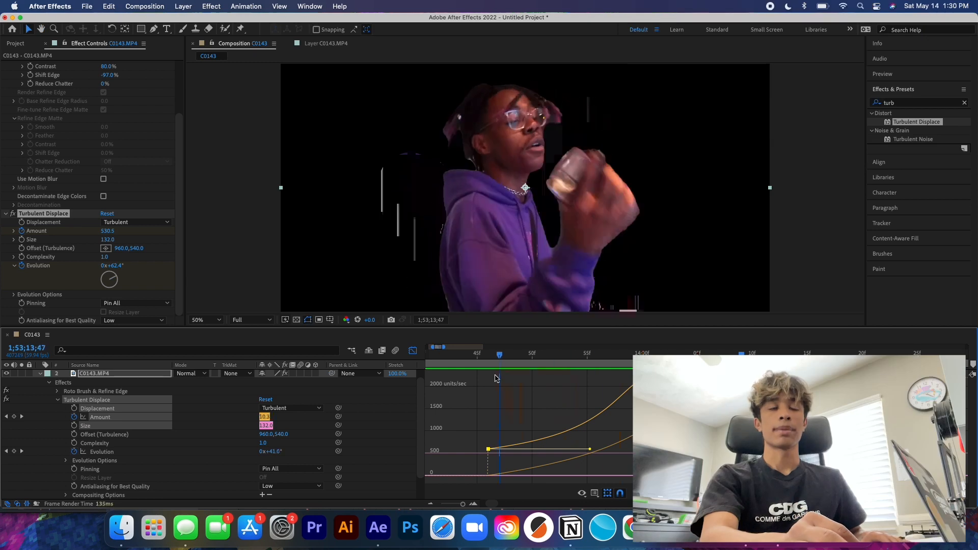
{"action": "key", "text": "space"}
{"action": "key", "text": "space"}
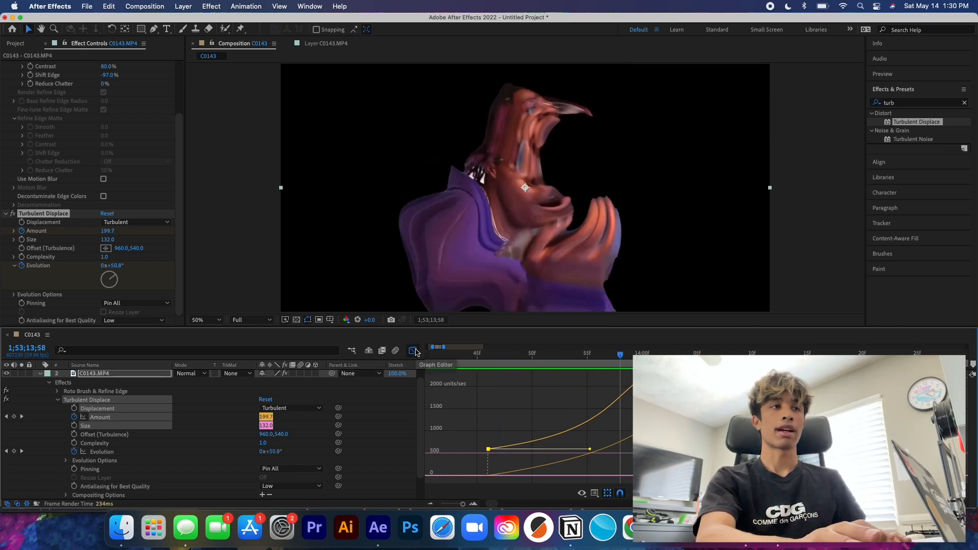
Step: Leave the Graph Editor and play back the eased distortion with the timeline zoomed out
{"action": "left_click", "coordinate": [413, 350]}
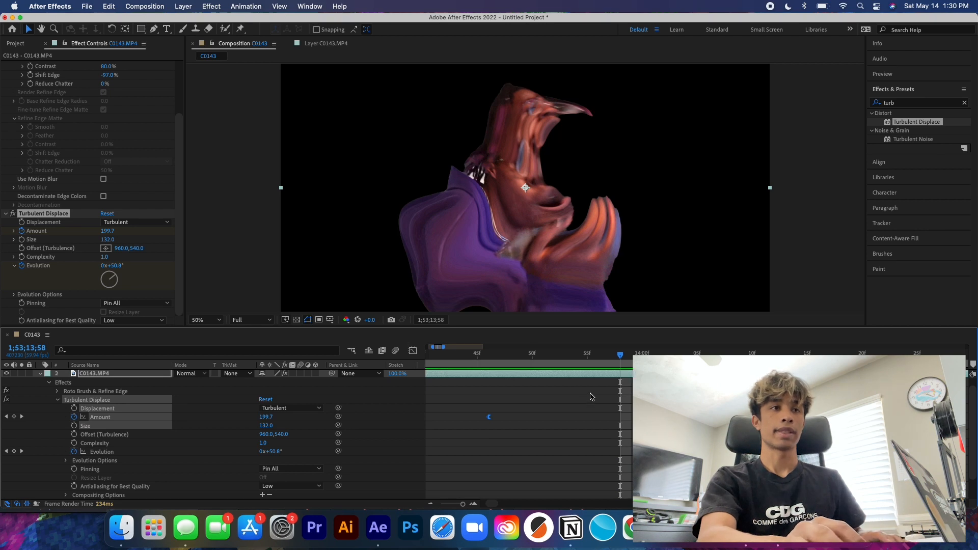
{"action": "key", "text": "minus"}
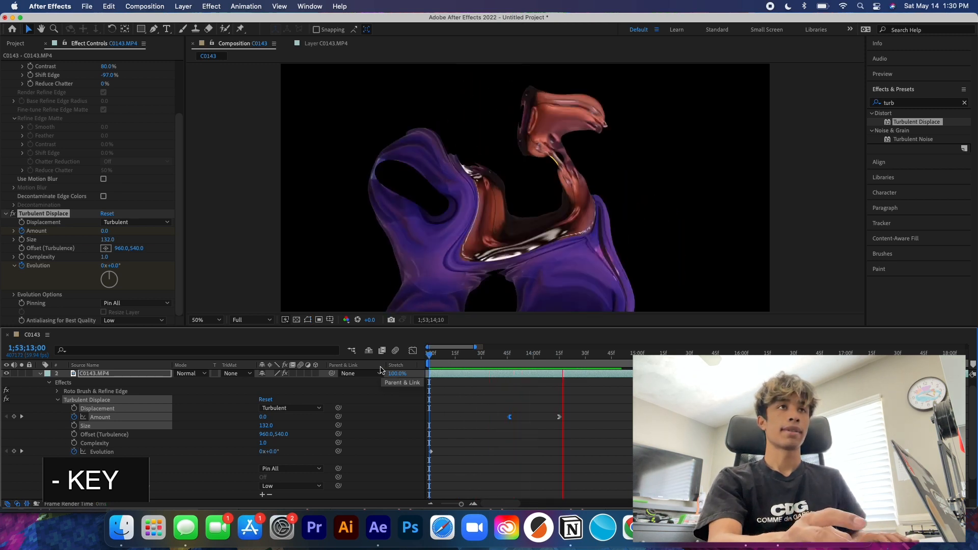
{"action": "key", "text": "space"}
{"action": "key", "text": "space"}
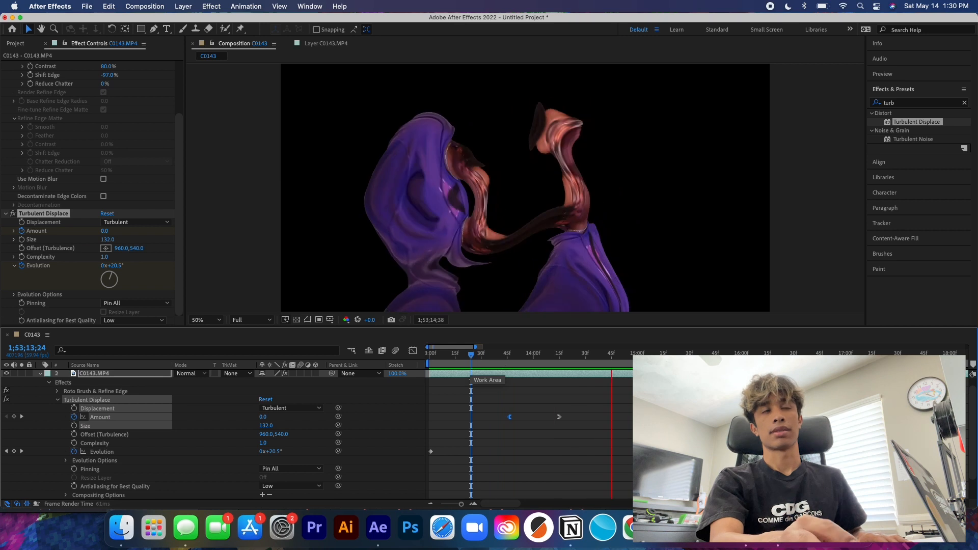
{"action": "key", "text": "space"}
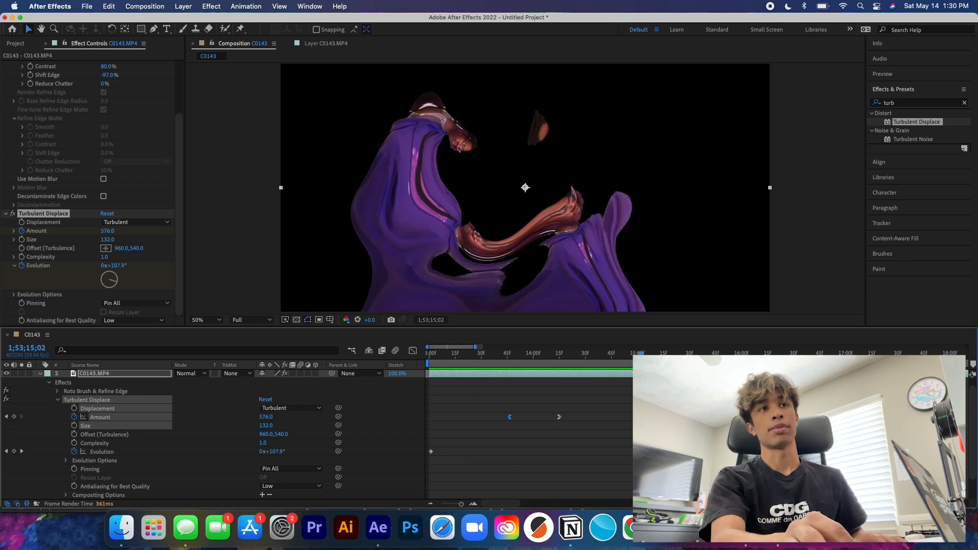
{"action": "key", "text": "space"}
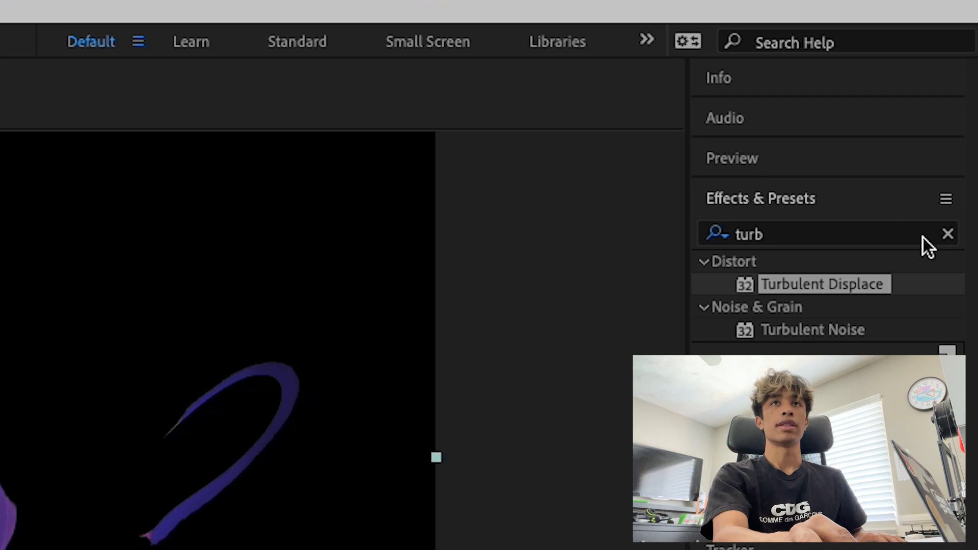
Step: Find the Colorama effect and apply it to the middle C0143.MP4 layer
{"action": "left_click", "coordinate": [947, 234]}
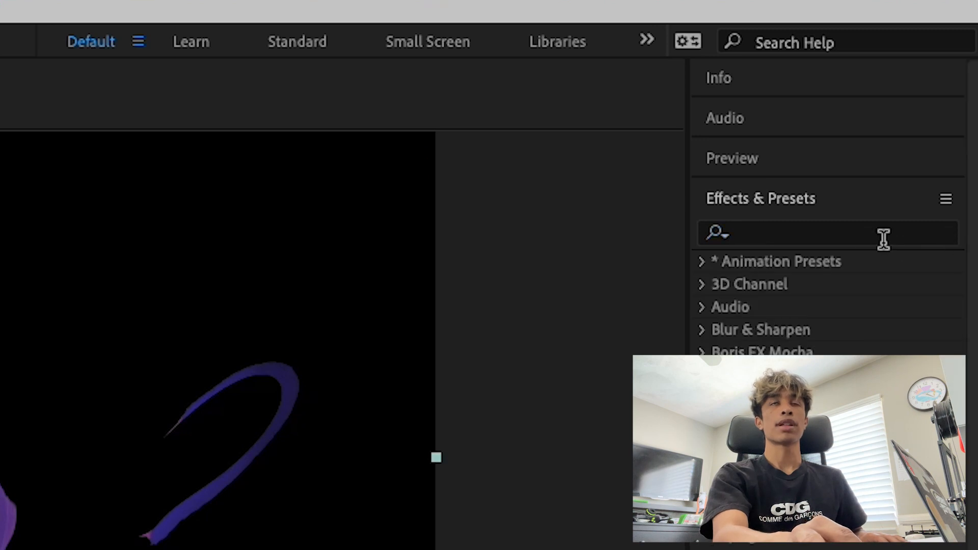
{"action": "left_click", "coordinate": [860, 243]}
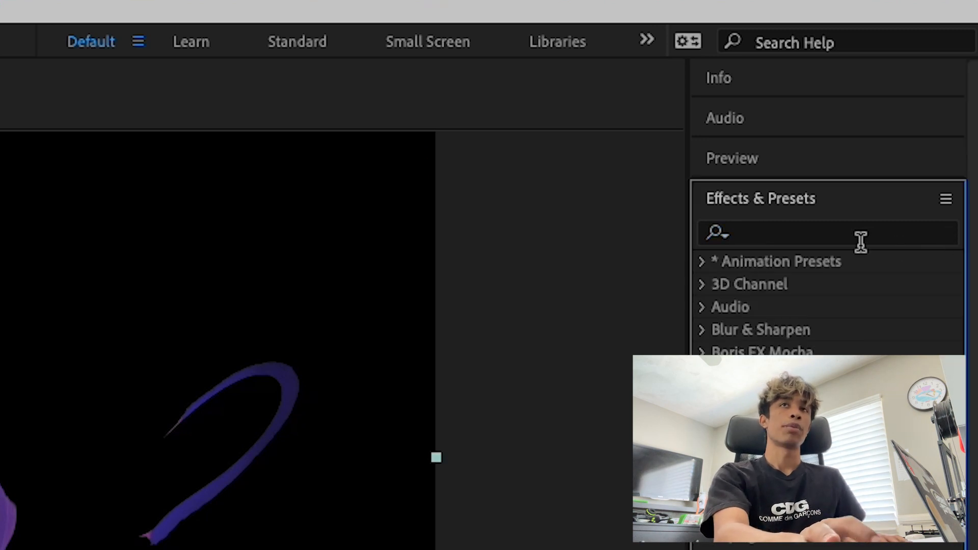
{"action": "left_click", "coordinate": [869, 236]}
{"action": "type", "text": "colo"}
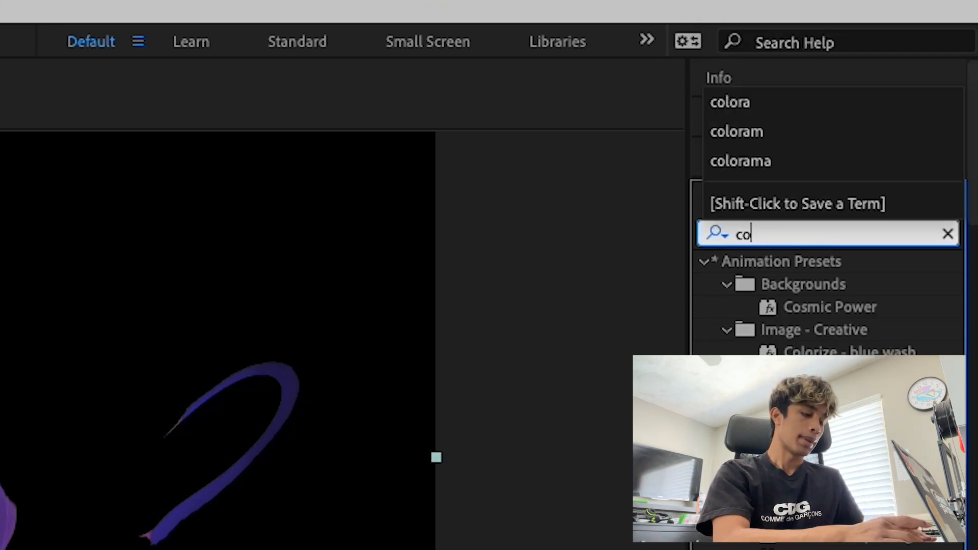
{"action": "type", "text": "ra"}
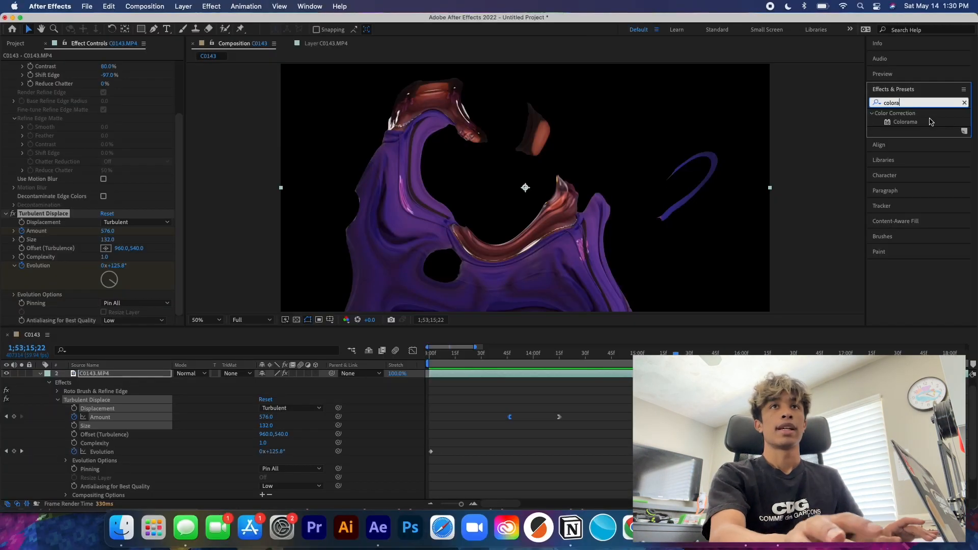
{"action": "left_click", "coordinate": [856, 275]}
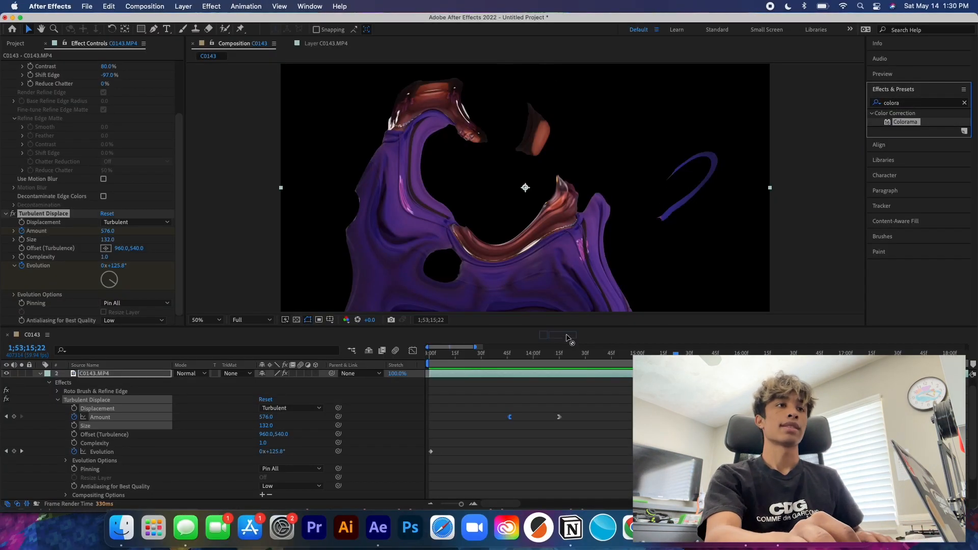
{"action": "left_click_drag", "start_coordinate": [568, 338], "coordinate": [525, 375]}
{"action": "left_click_drag", "start_coordinate": [525, 374], "coordinate": [525, 383]}
Step: Preview the Colorama colors on the distorted cutout, return the playhead to 1;53;13;35, and clear the effect search
{"action": "left_click_drag", "start_coordinate": [676, 355], "coordinate": [467, 374]}
{"action": "key", "text": "space"}
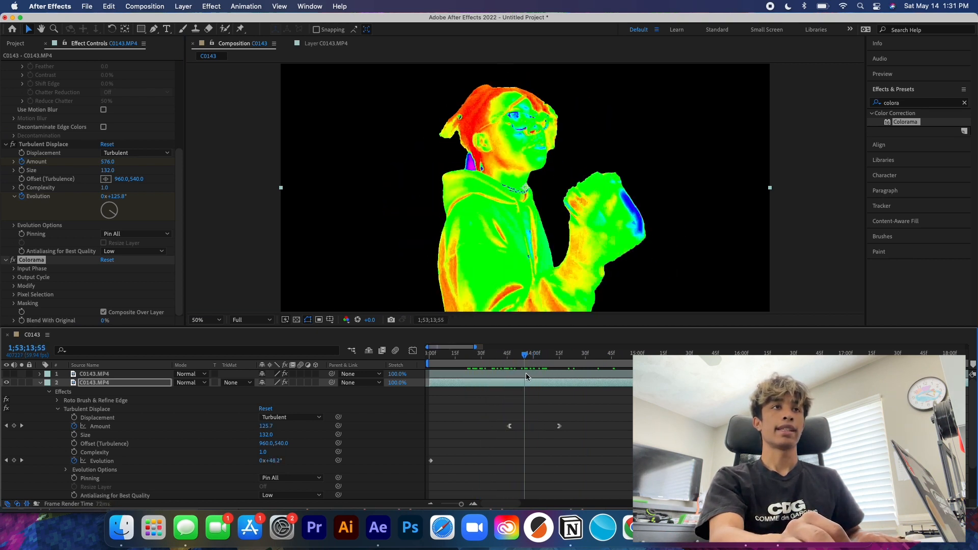
{"action": "left_click_drag", "start_coordinate": [553, 381], "coordinate": [487, 383]}
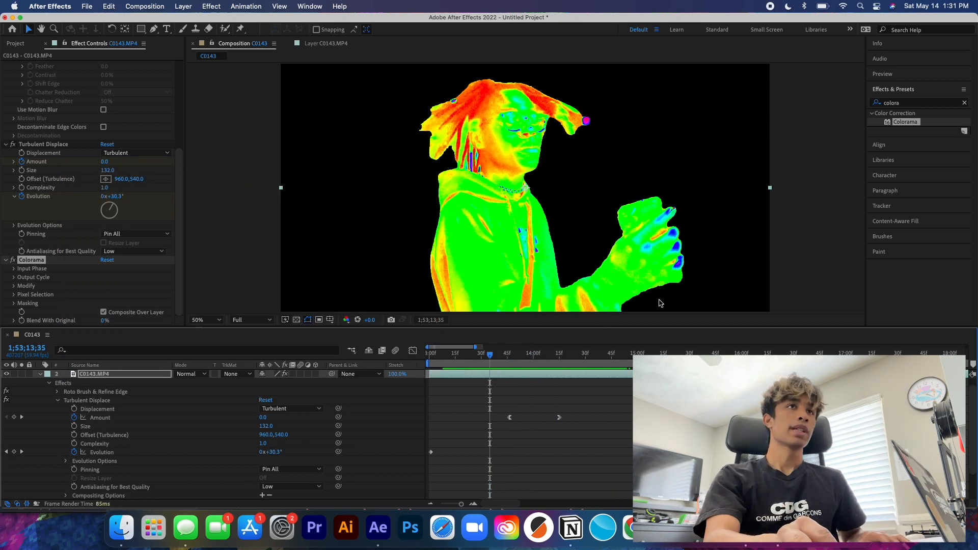
{"action": "left_click", "coordinate": [965, 101]}
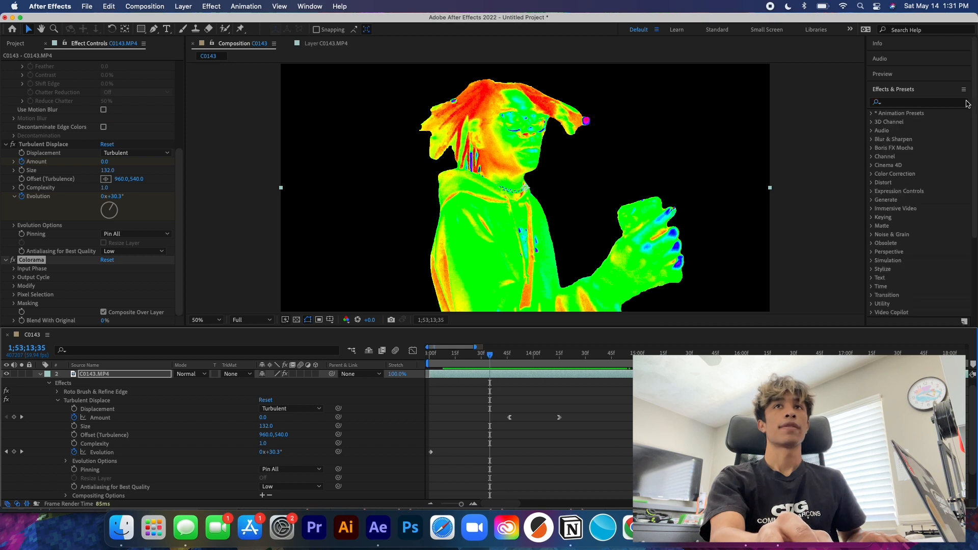
{"action": "left_click", "coordinate": [958, 104]}
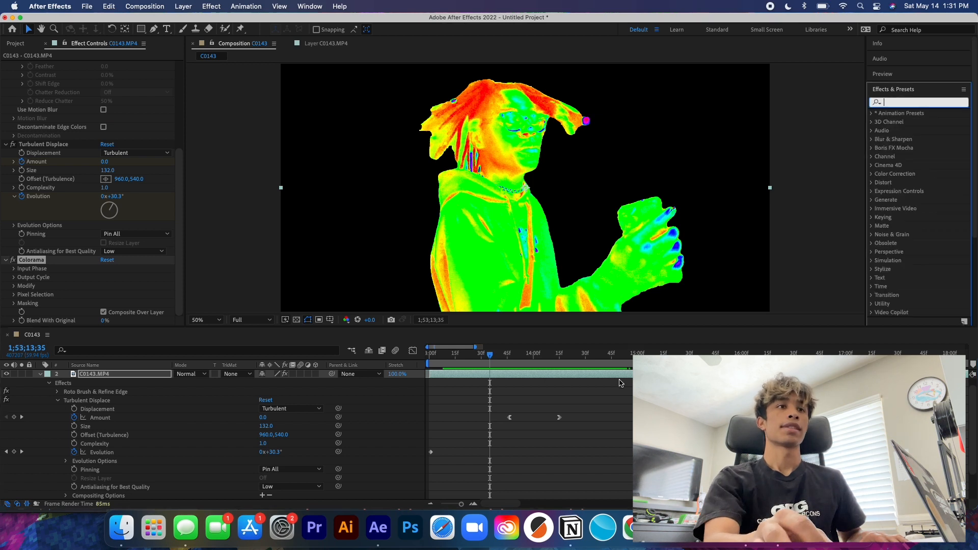
Step: Expand Colorama's Output Cycle and shift the red marker slightly clockwise on the color wheel
{"action": "left_click", "coordinate": [5, 260]}
{"action": "left_click", "coordinate": [5, 321]}
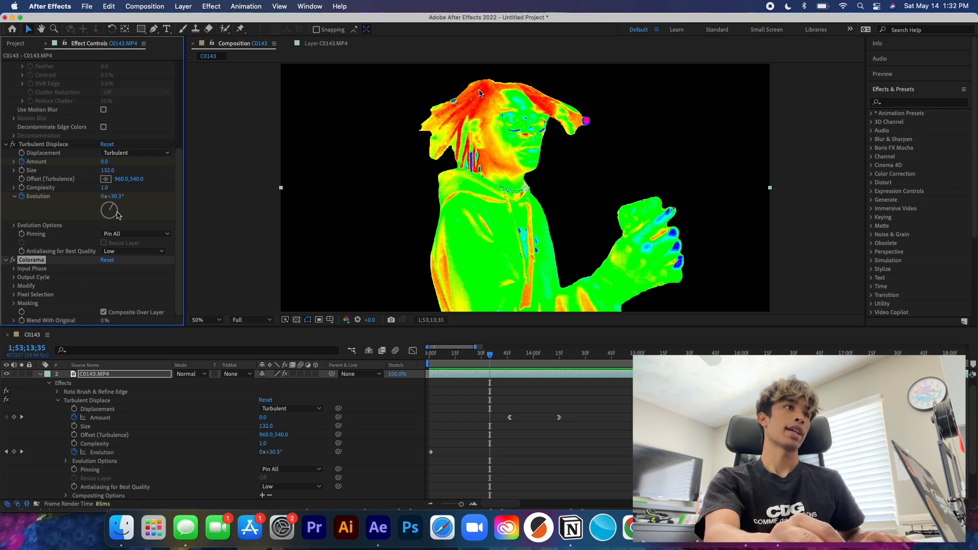
{"action": "left_click", "coordinate": [13, 278]}
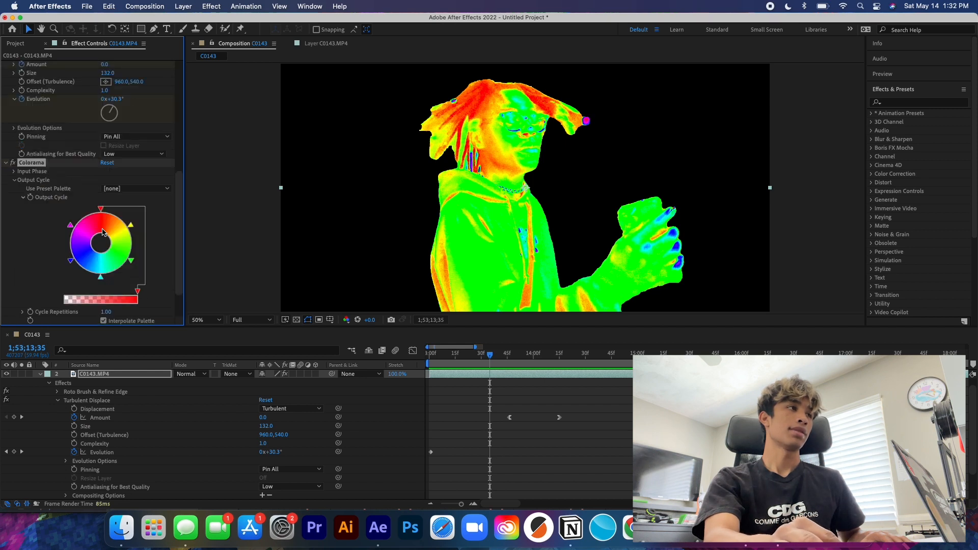
{"action": "mouse_move", "coordinate": [105, 223]}
{"action": "left_mouse_down"}
{"action": "mouse_move", "coordinate": [138, 253]}
{"action": "mouse_move", "coordinate": [118, 287]}
{"action": "mouse_move", "coordinate": [64, 257]}
{"action": "mouse_move", "coordinate": [115, 217]}
{"action": "mouse_move", "coordinate": [124, 224]}
{"action": "mouse_move", "coordinate": [104, 215]}
{"action": "left_mouse_up"}
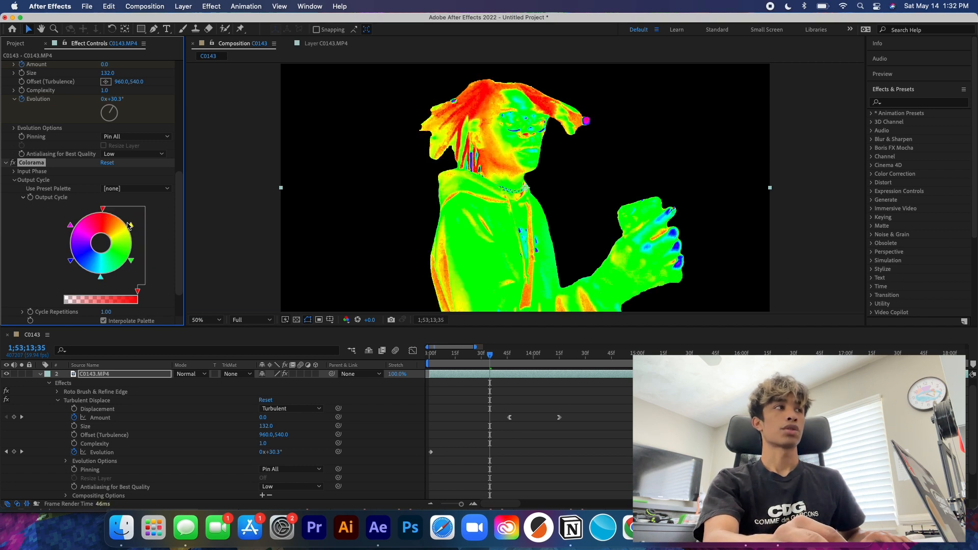
Step: Find the Glow effect and apply it to the middle C0143.MP4 layer, with that layer's properties collapsed
{"action": "left_click", "coordinate": [885, 102]}
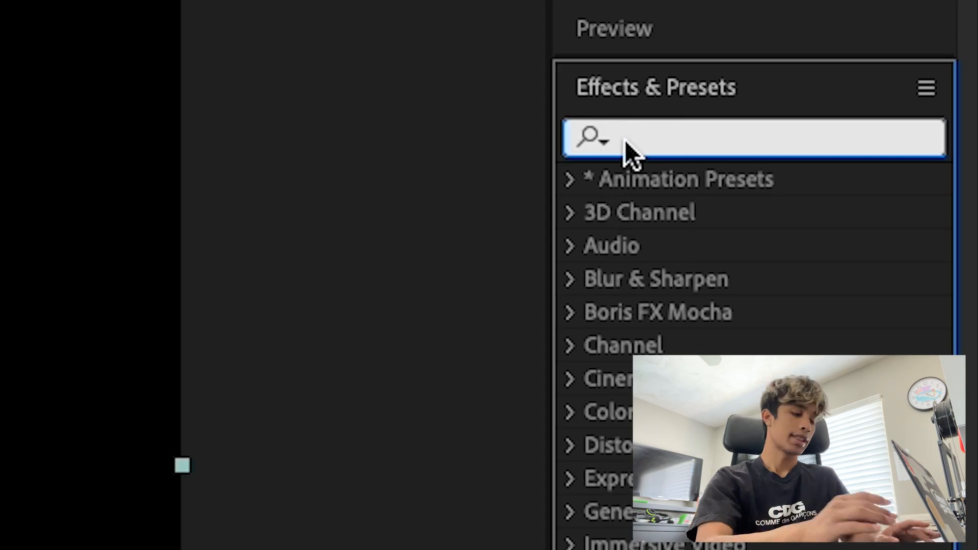
{"action": "type", "text": "glow"}
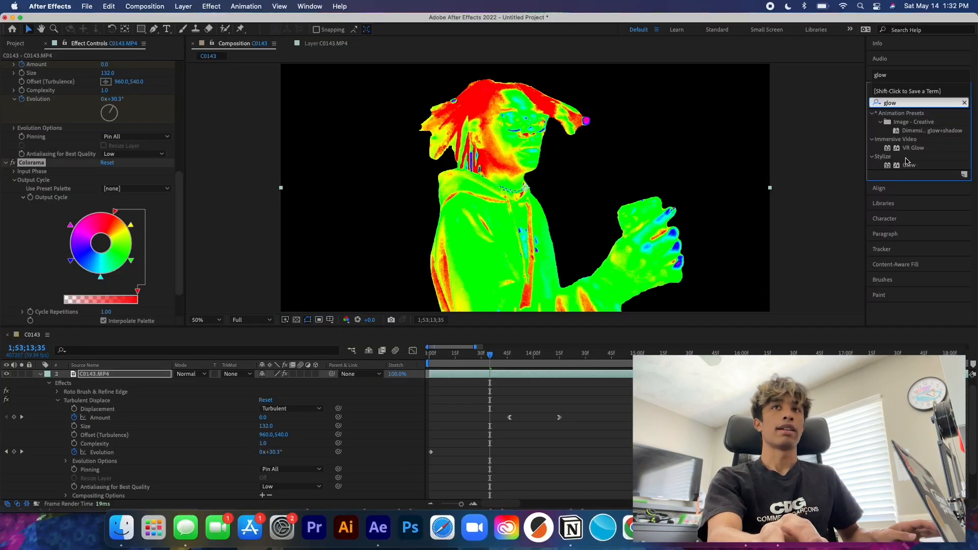
{"action": "left_click_drag", "start_coordinate": [910, 166], "coordinate": [510, 204]}
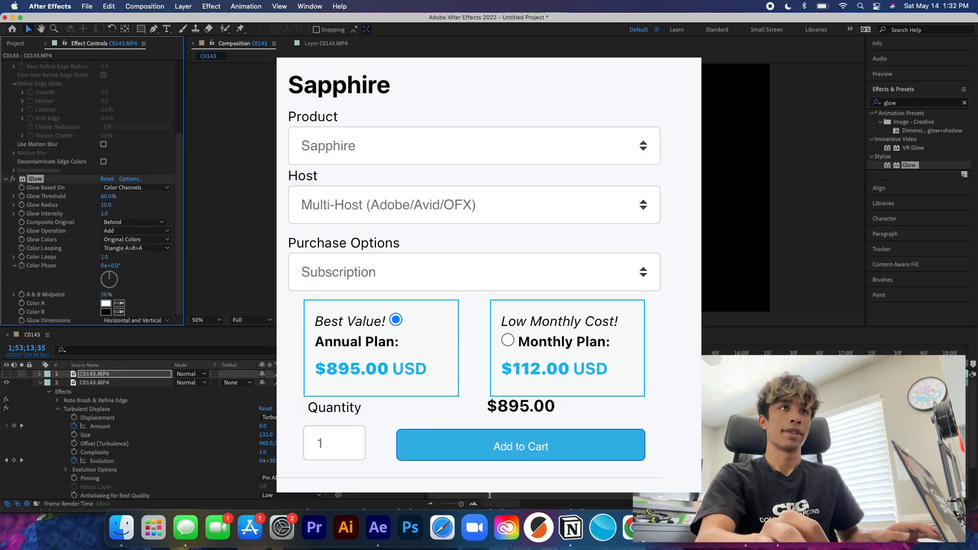
{"action": "left_click", "coordinate": [94, 374]}
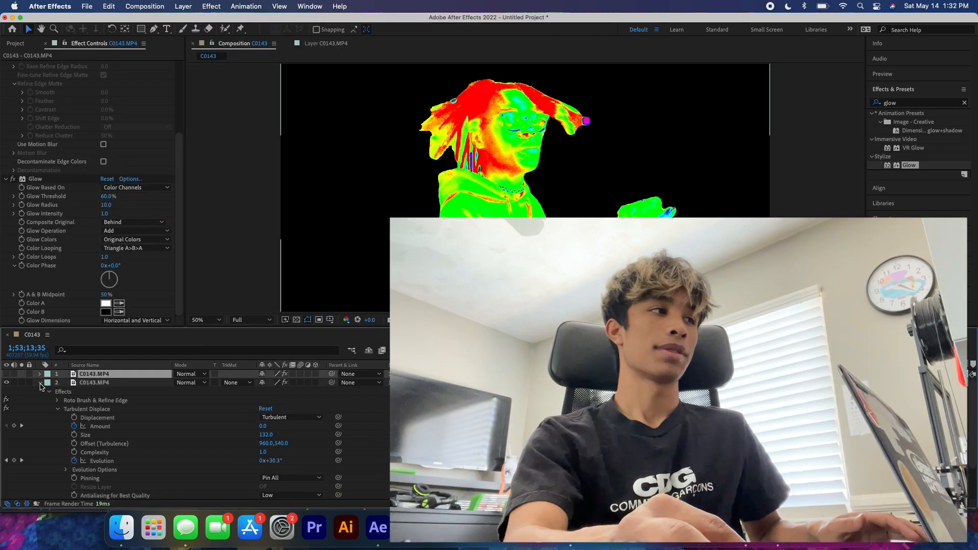
{"action": "left_click", "coordinate": [41, 384]}
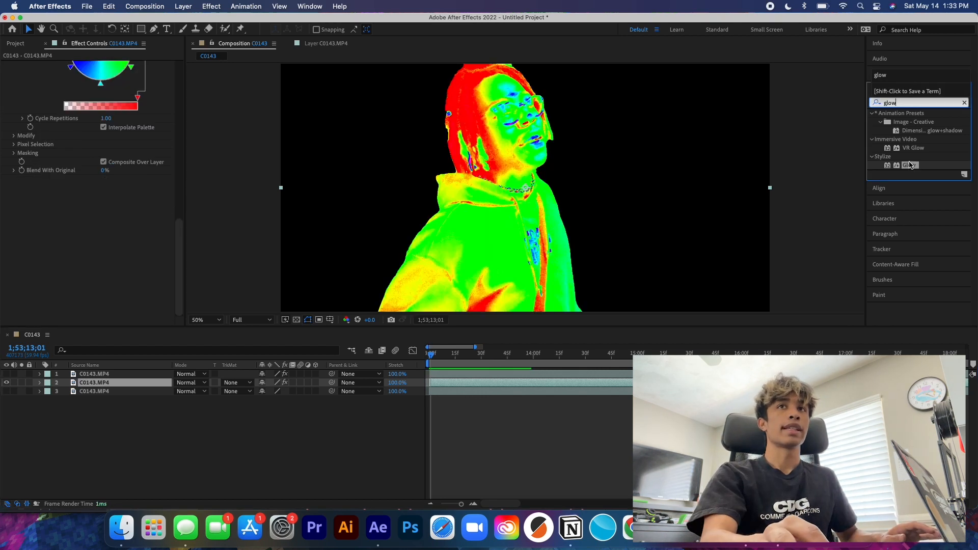
{"action": "left_click_drag", "start_coordinate": [911, 164], "coordinate": [137, 383]}
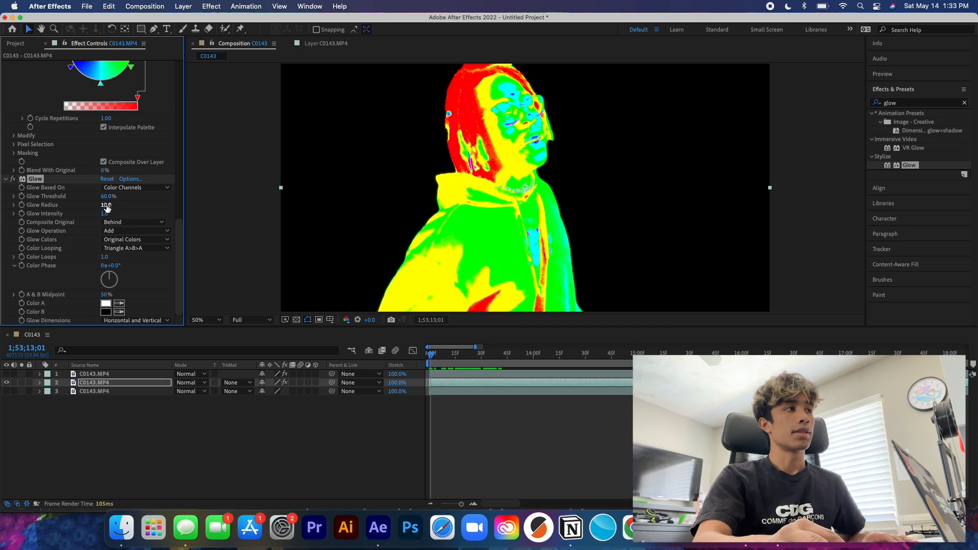
Step: Set the Glow Radius to 120, Threshold to 60.8% and Intensity to 1.3, and play back the glowing cutout
{"action": "left_click_drag", "start_coordinate": [105, 206], "coordinate": [154, 201]}
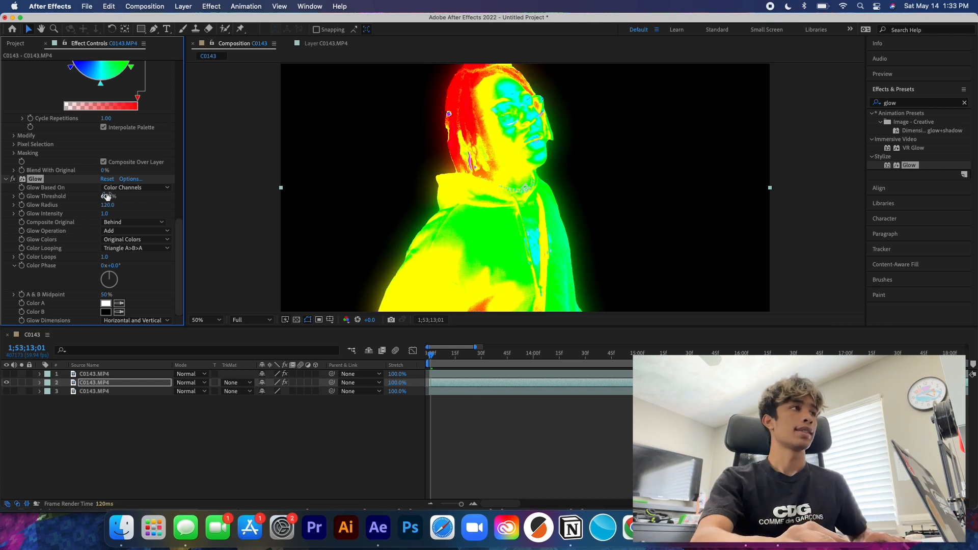
{"action": "mouse_move", "coordinate": [109, 197]}
{"action": "left_mouse_down"}
{"action": "mouse_move", "coordinate": [140, 189]}
{"action": "mouse_move", "coordinate": [113, 192]}
{"action": "left_mouse_up"}
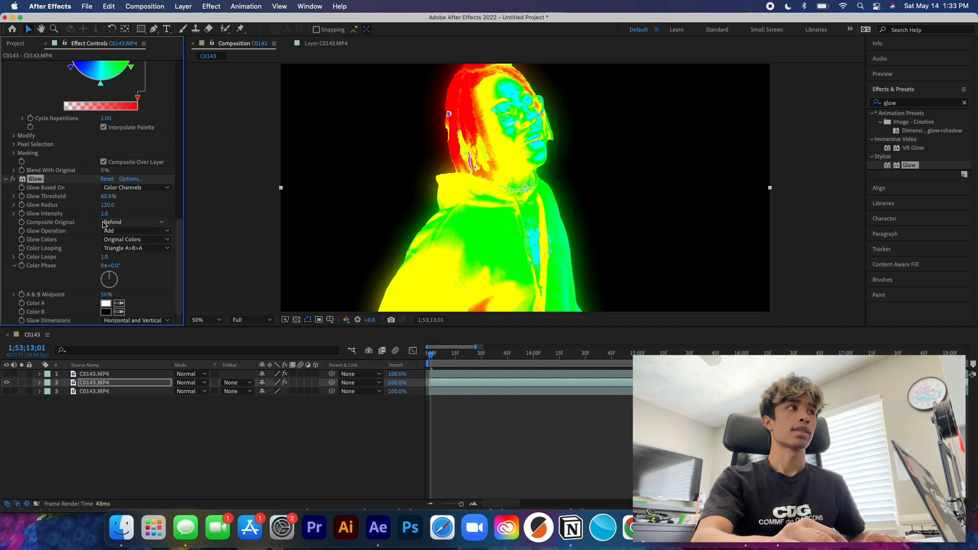
{"action": "left_click_drag", "start_coordinate": [110, 211], "coordinate": [132, 217]}
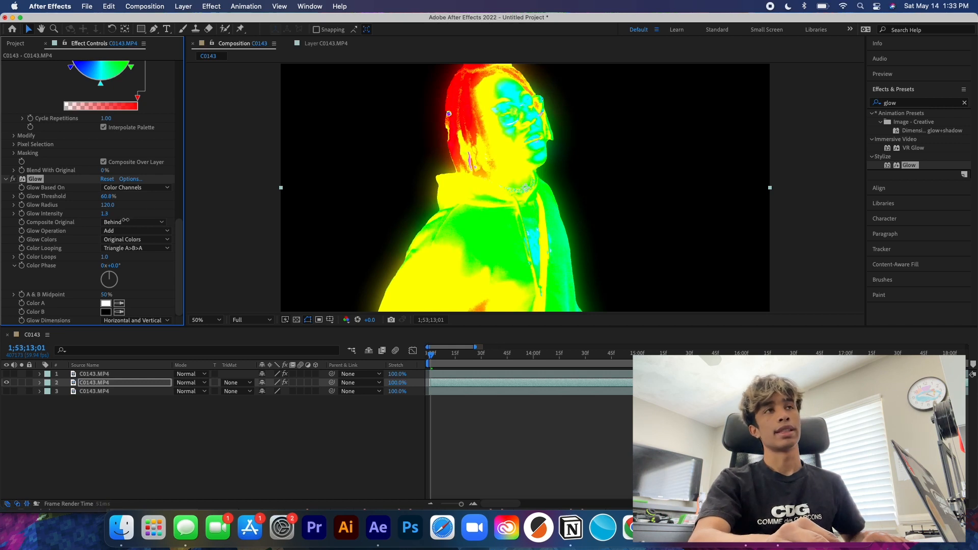
{"action": "left_click", "coordinate": [442, 353]}
{"action": "left_click_drag", "start_coordinate": [443, 353], "coordinate": [488, 355]}
{"action": "key", "text": "space"}
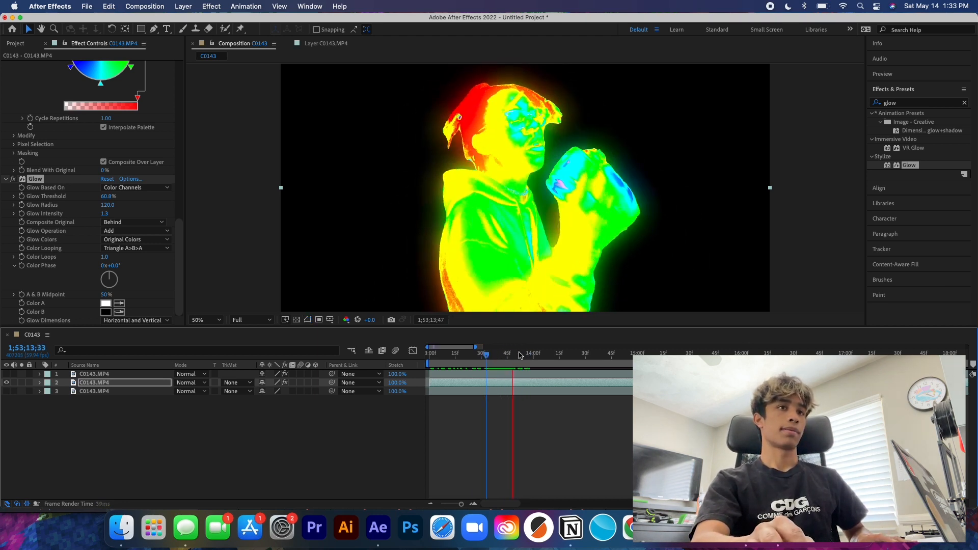
Step: Make all three C0143.MP4 layers visible and scrub back to 1;53;13;40 to check the composite
{"action": "left_click", "coordinate": [6, 391]}
{"action": "left_click", "coordinate": [6, 382]}
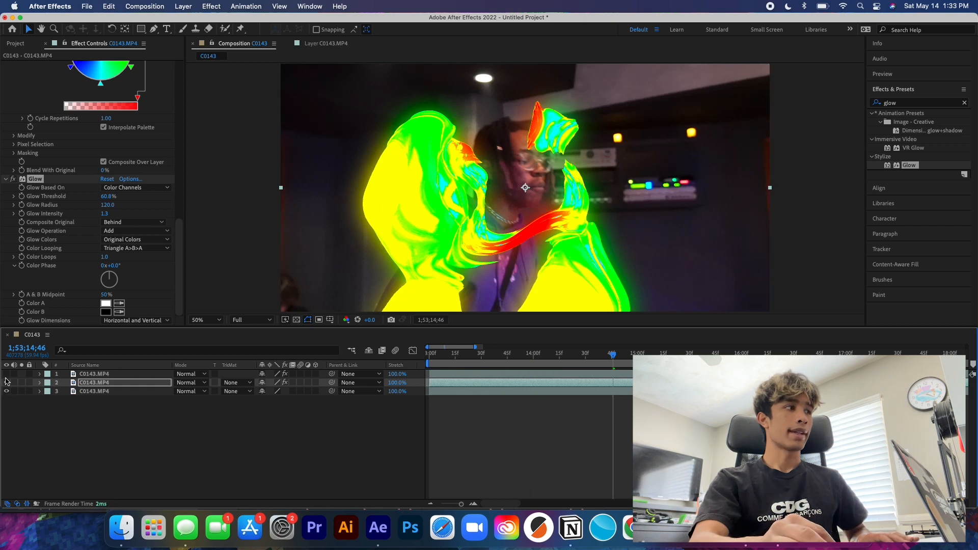
{"action": "left_click", "coordinate": [7, 383]}
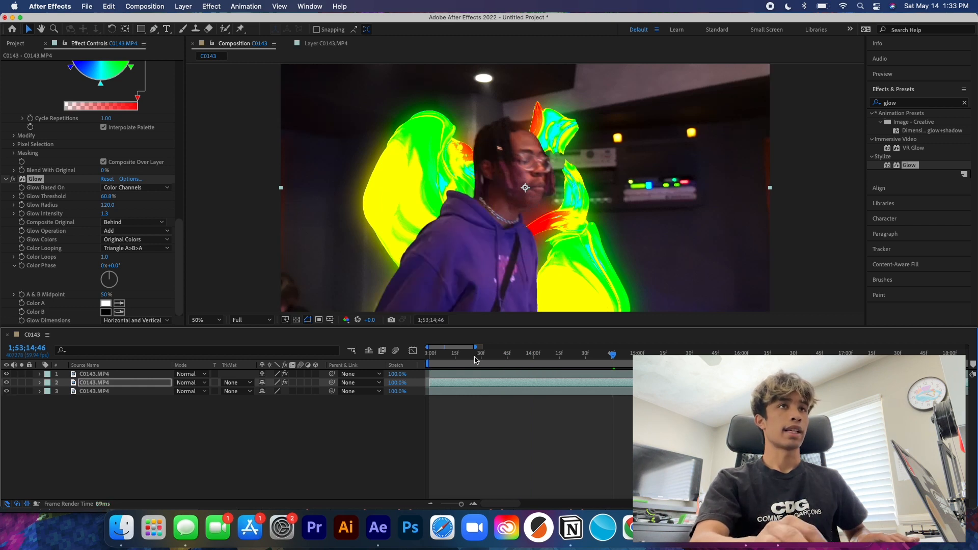
{"action": "left_click_drag", "start_coordinate": [624, 359], "coordinate": [503, 366]}
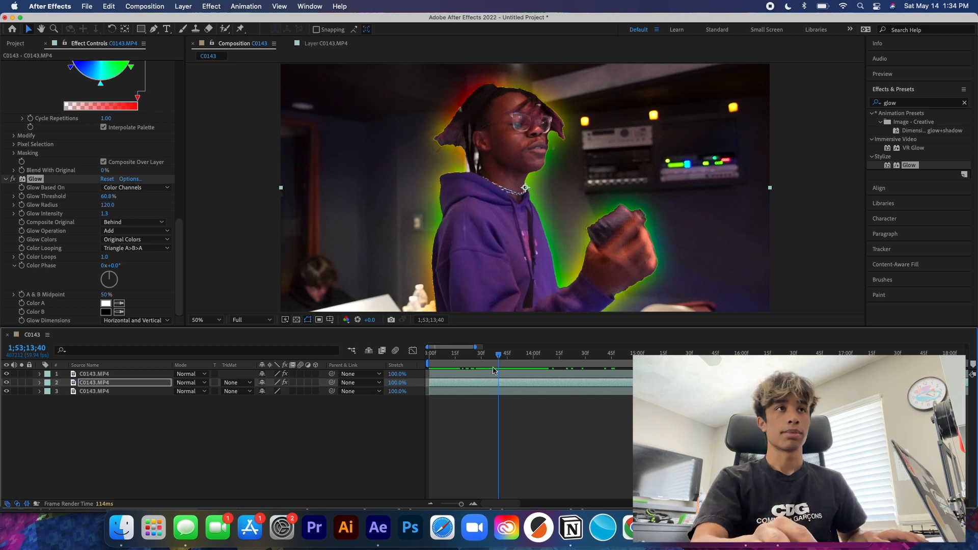
Step: Trim the start of the two upper C0143.MP4 layers to 1;53;13;40, leaving the bottom layer at full length
{"action": "left_click_drag", "start_coordinate": [501, 355], "coordinate": [465, 376]}
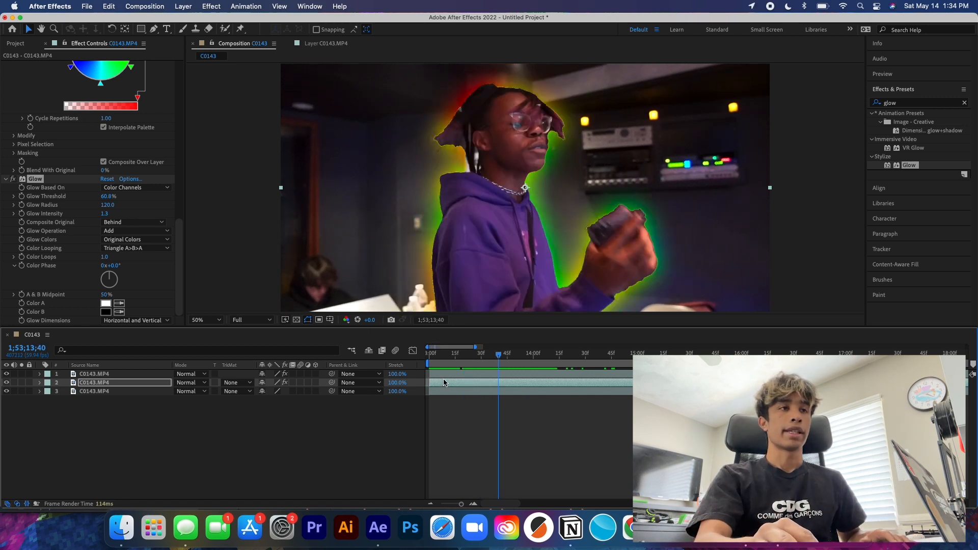
{"action": "left_click", "coordinate": [435, 374]}
{"action": "left_click", "coordinate": [441, 383], "text": "shift"}
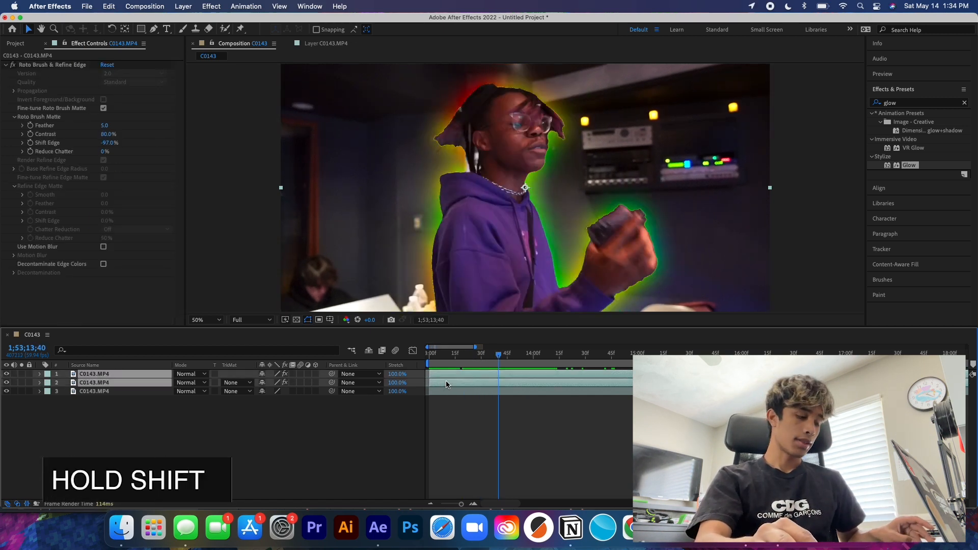
{"action": "left_click_drag", "start_coordinate": [431, 377], "coordinate": [494, 374]}
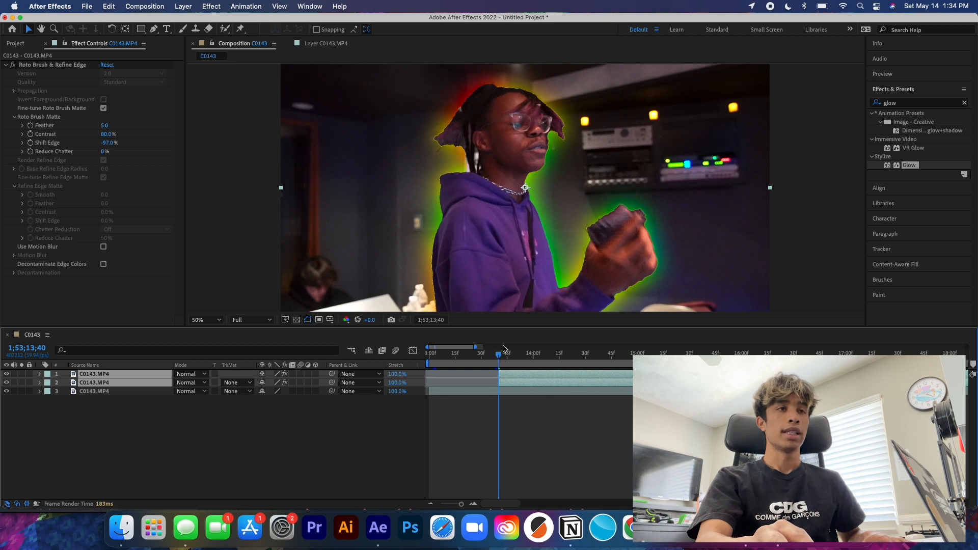
{"action": "left_click_drag", "start_coordinate": [503, 354], "coordinate": [511, 380]}
{"action": "left_click", "coordinate": [145, 405]}
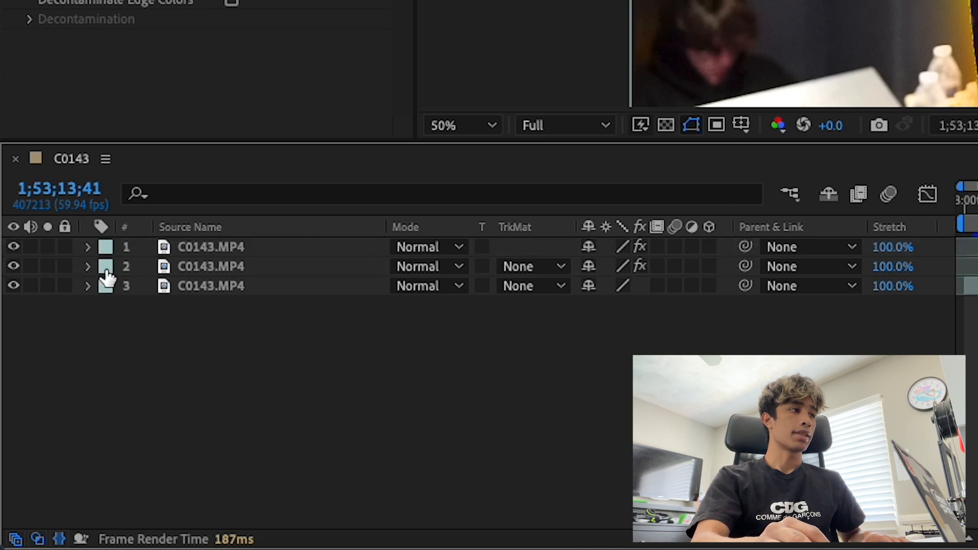
Step: Expand the middle C0143.MP4 layer's Glow properties and keyframe the Glow Radius of 120 at 1;53;13;56
{"action": "left_click", "coordinate": [44, 383]}
{"action": "left_click", "coordinate": [88, 267]}
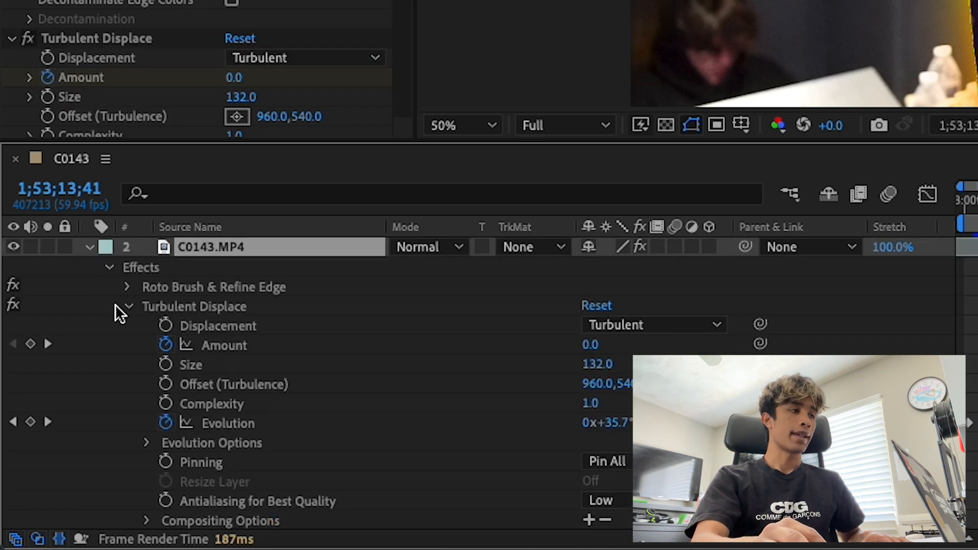
{"action": "left_click", "coordinate": [128, 307]}
{"action": "left_click", "coordinate": [127, 364]}
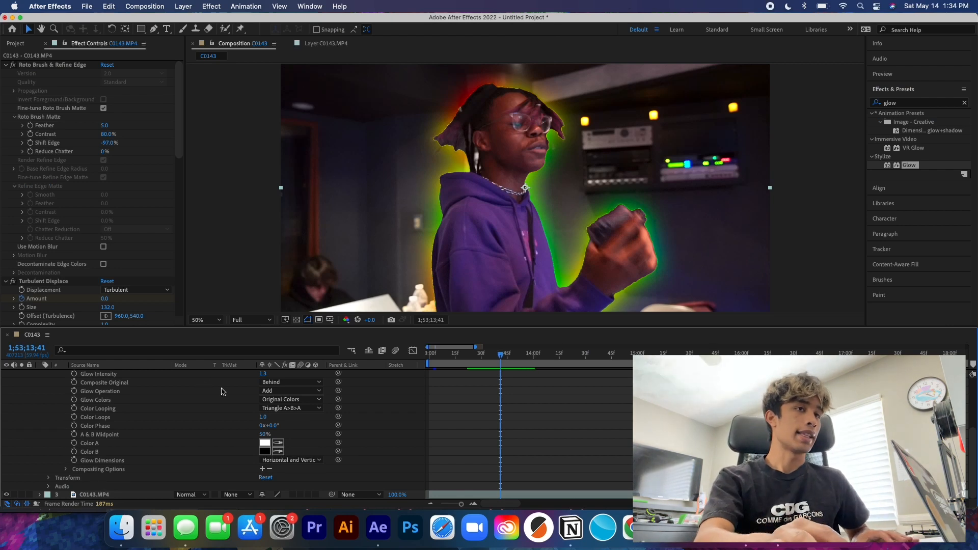
{"action": "scroll", "coordinate": [221, 391], "scroll_direction": "up", "scroll_amount": 3}
{"action": "left_click_drag", "start_coordinate": [503, 361], "coordinate": [526, 361]}
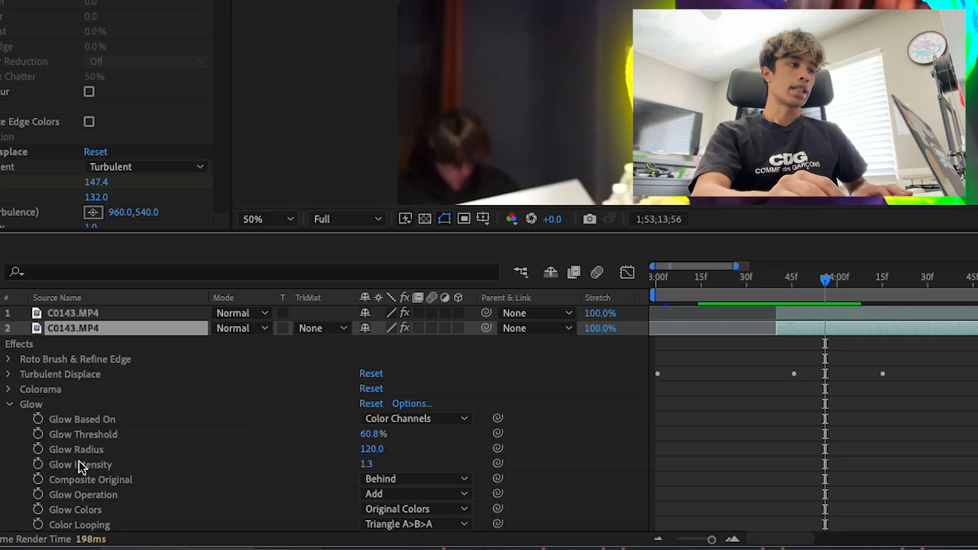
{"action": "left_click", "coordinate": [38, 449]}
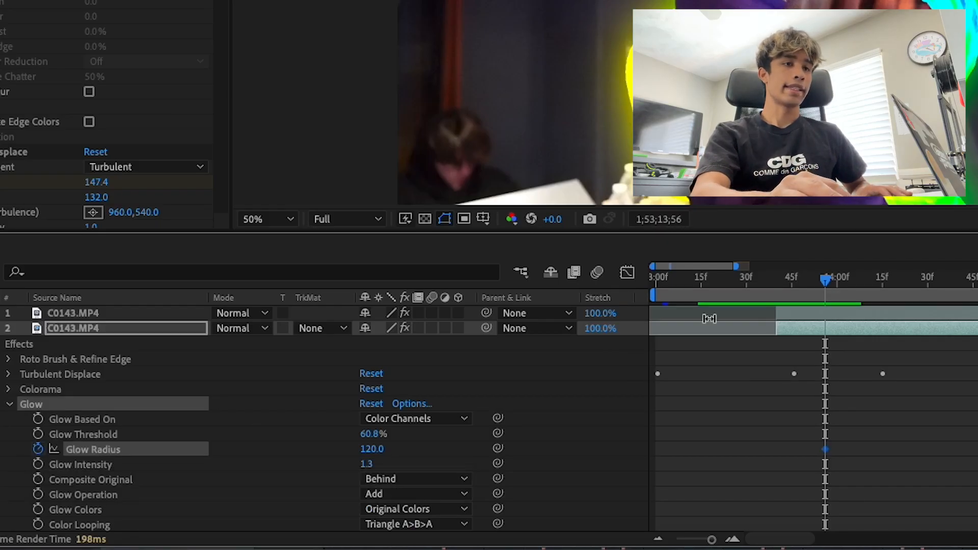
Step: Set the Glow Radius to 0 at 1;53;13;41 so the glow grows in from the start of the cutout
{"action": "left_click_drag", "start_coordinate": [828, 275], "coordinate": [777, 292]}
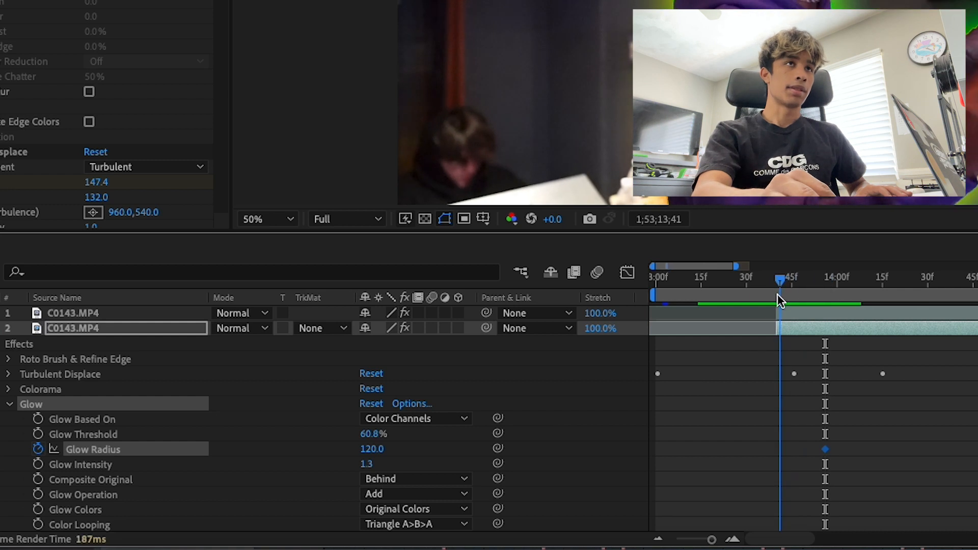
{"action": "left_click", "coordinate": [372, 449]}
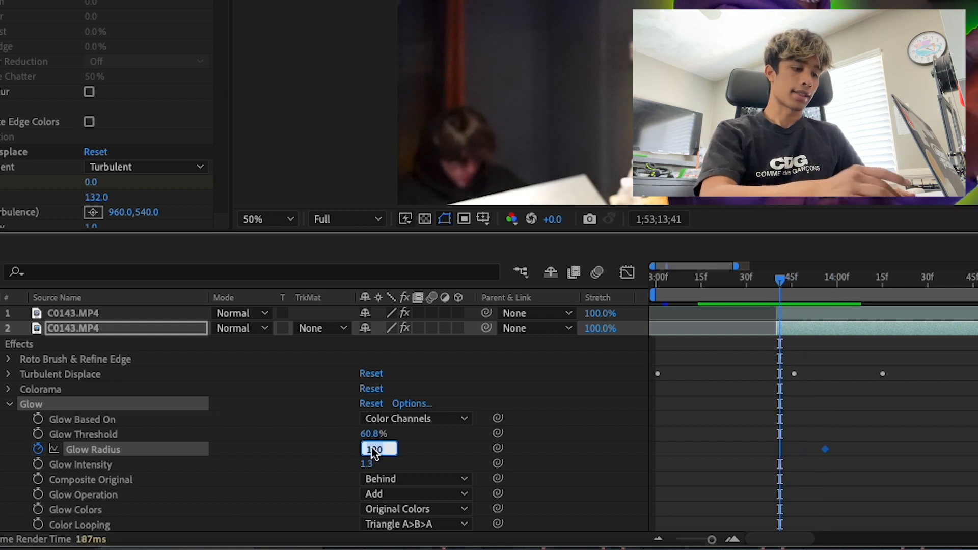
{"action": "type", "text": "0"}
{"action": "key", "text": "Return"}
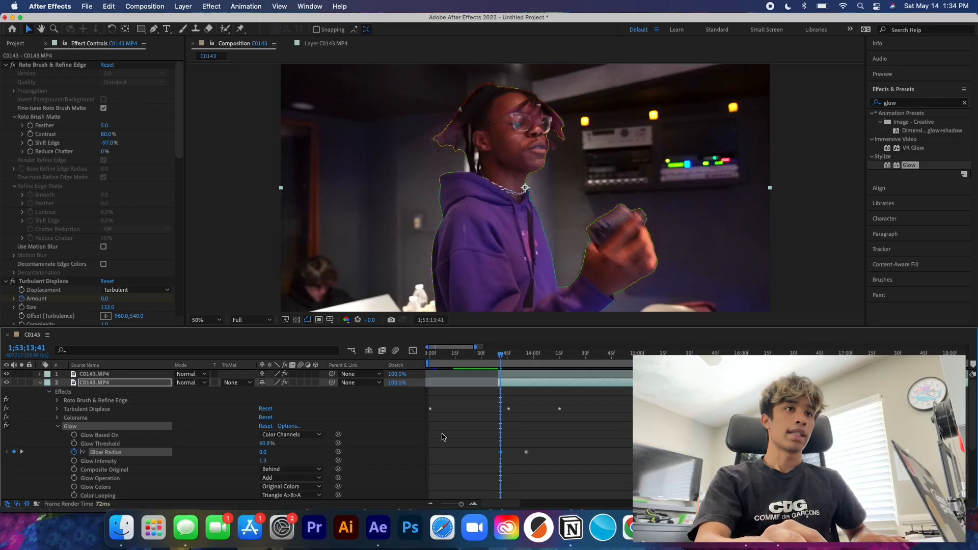
Step: Play back and scrub through the composite to check how the animated glow builds up behind the man
{"action": "mouse_move", "coordinate": [499, 353]}
{"action": "left_mouse_down"}
{"action": "mouse_move", "coordinate": [513, 353]}
{"action": "mouse_move", "coordinate": [489, 360]}
{"action": "left_mouse_up"}
{"action": "key", "text": "space"}
{"action": "key", "text": "space"}
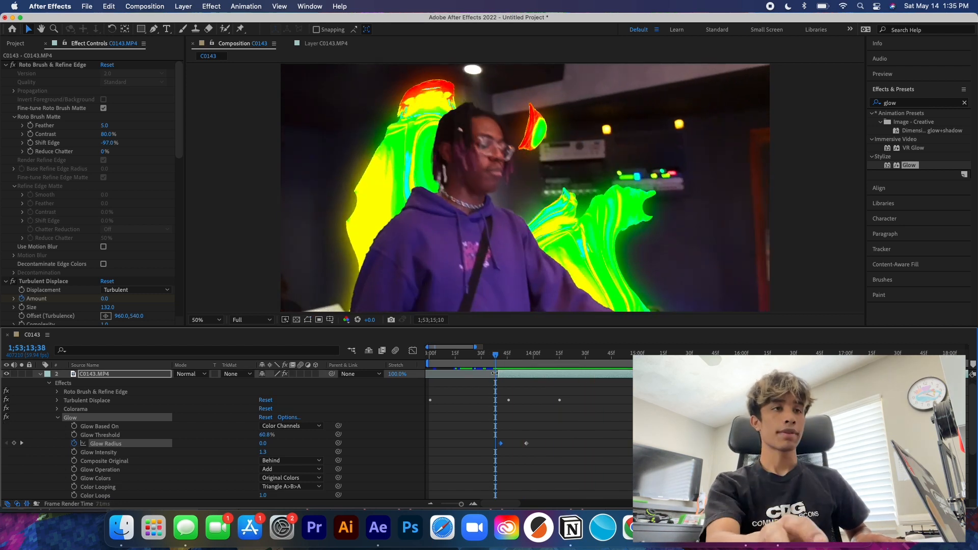
{"action": "key", "text": "space"}
{"action": "left_click_drag", "start_coordinate": [530, 353], "coordinate": [507, 383]}
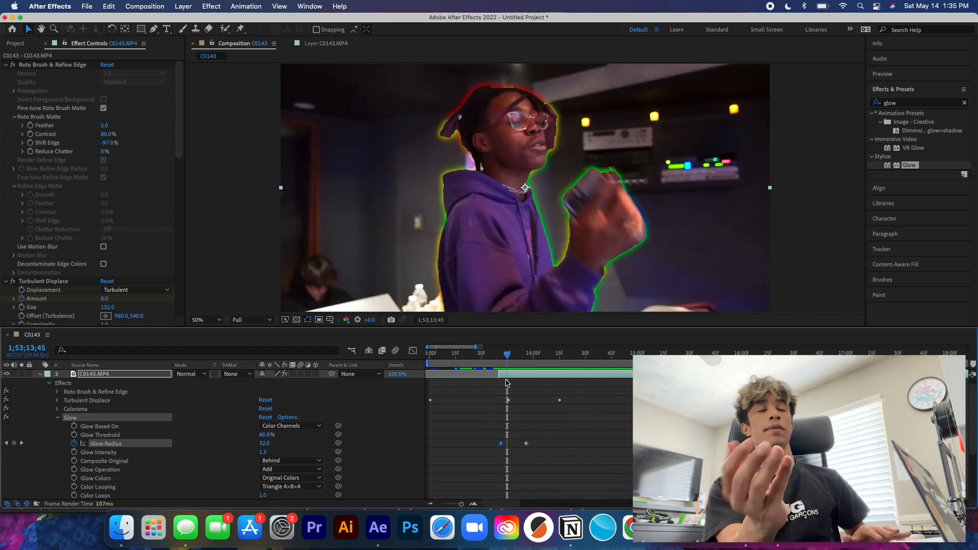
{"action": "key", "text": "space"}
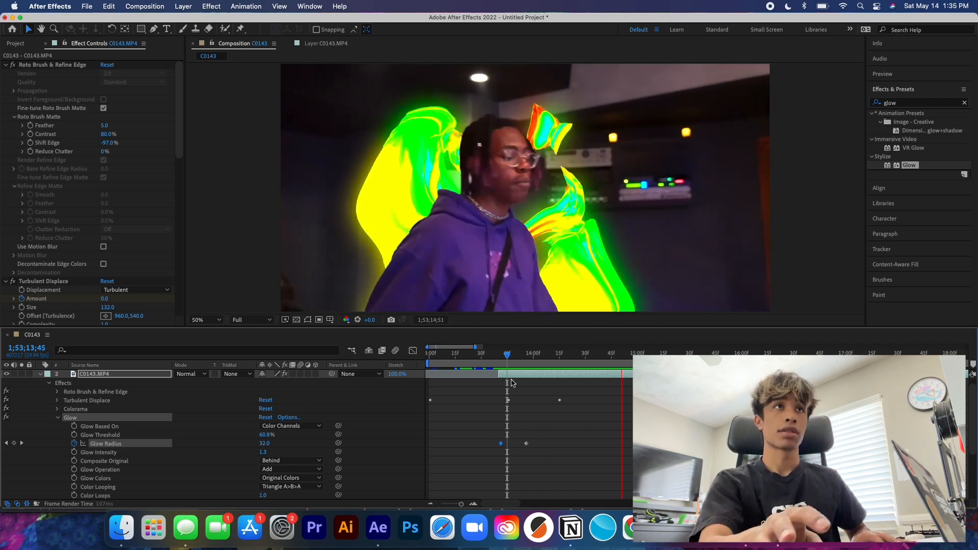
{"action": "key", "text": "space"}
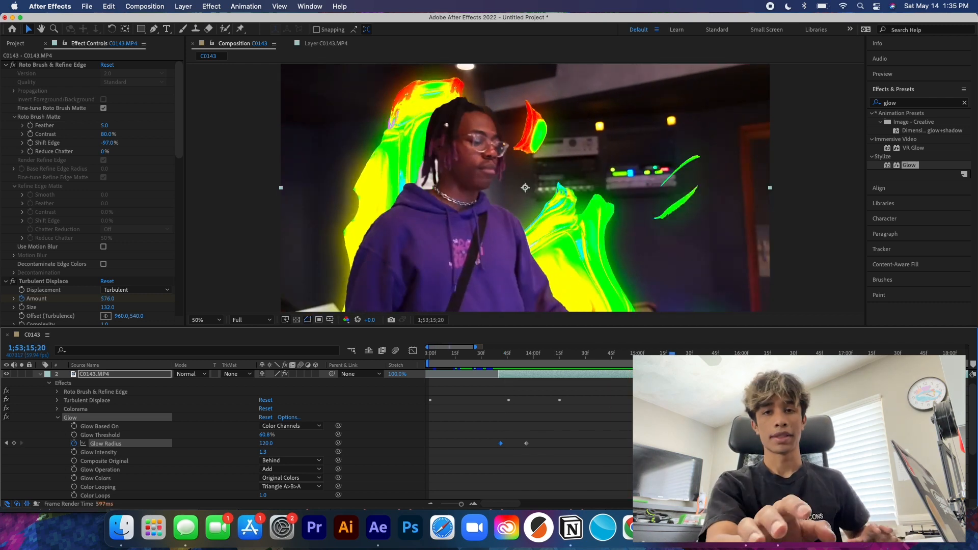
{"action": "left_click_drag", "start_coordinate": [673, 353], "coordinate": [526, 386]}
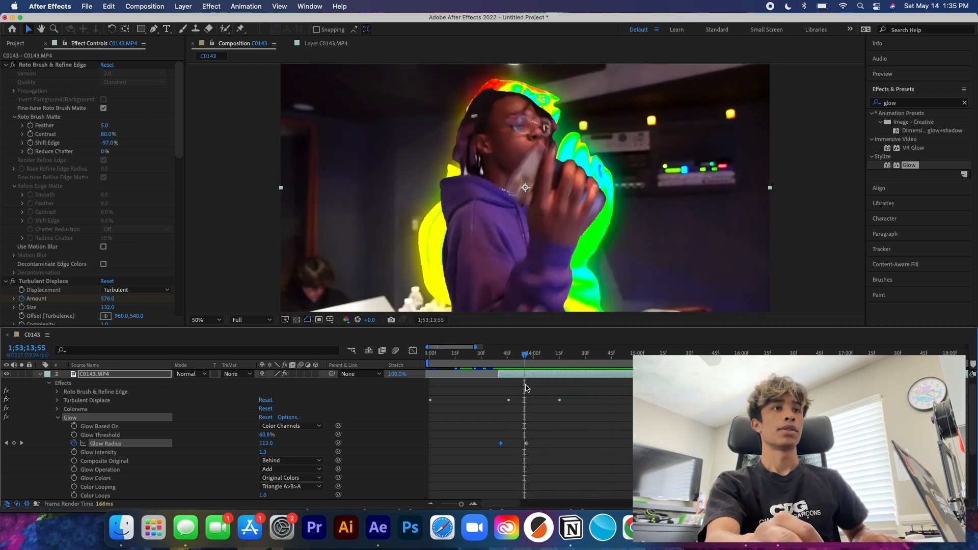
Step: Raise Turbulent Displace's Complexity to 3.1 on the middle layer and scrub forward to check the distortion
{"action": "left_click", "coordinate": [56, 409]}
{"action": "left_click", "coordinate": [57, 400]}
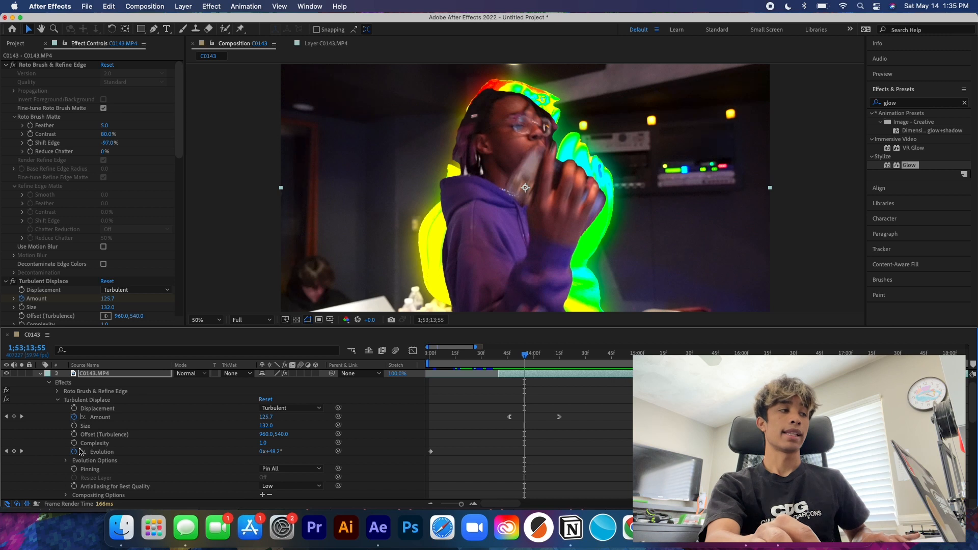
{"action": "left_click_drag", "start_coordinate": [265, 445], "coordinate": [404, 432]}
{"action": "left_click_drag", "start_coordinate": [544, 354], "coordinate": [566, 354]}
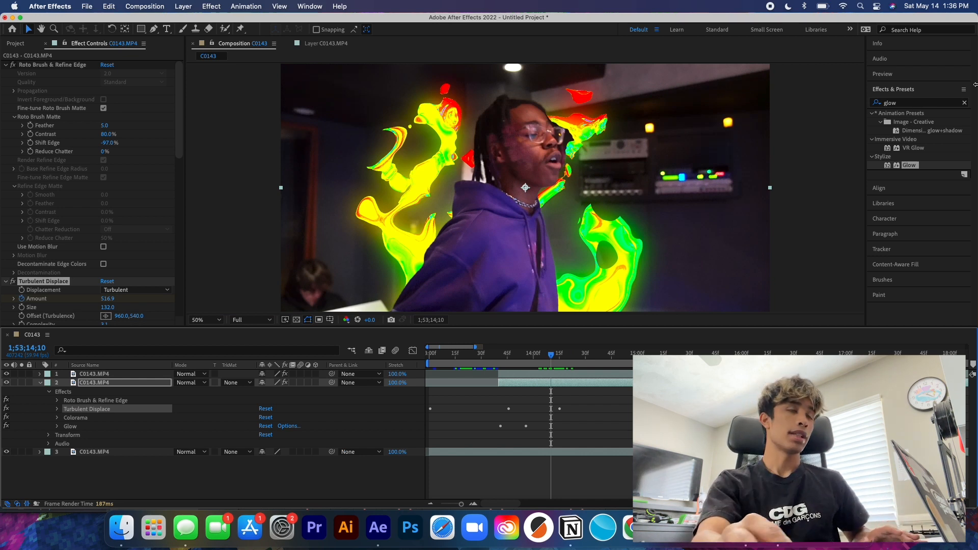
Step: Replace the middle layer's Colorama effect with Tint, placed between Turbulent Displace and Glow
{"action": "left_click", "coordinate": [917, 104]}
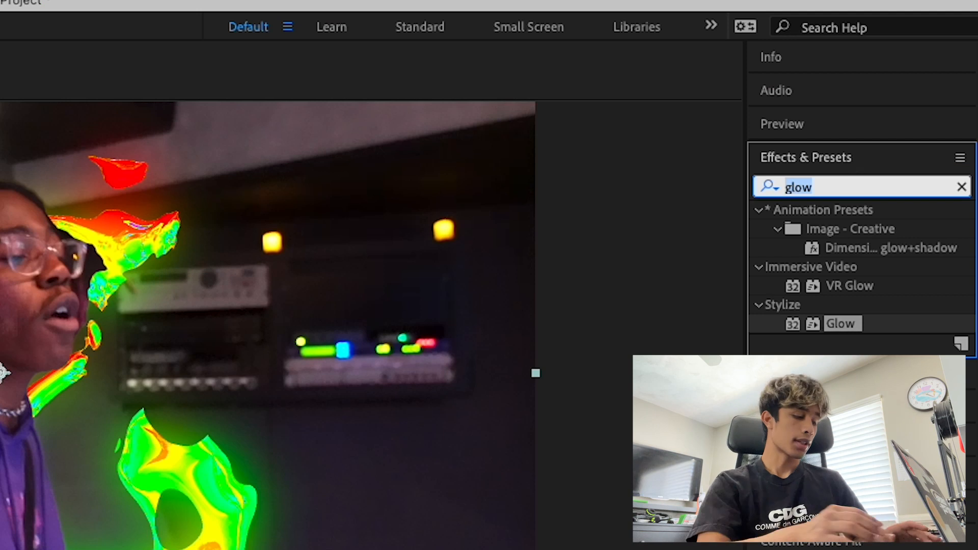
{"action": "type", "text": "tint"}
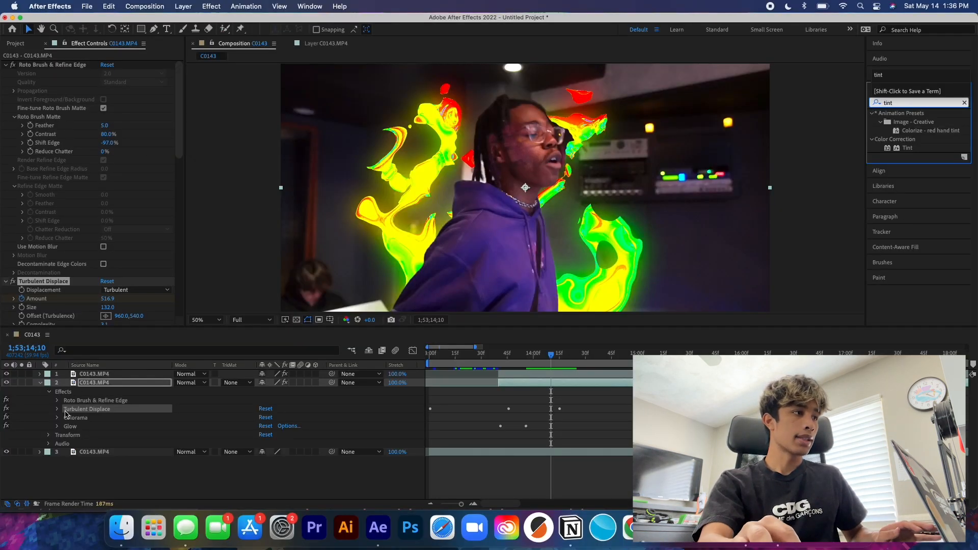
{"action": "left_click", "coordinate": [64, 419]}
{"action": "key", "text": "Delete"}
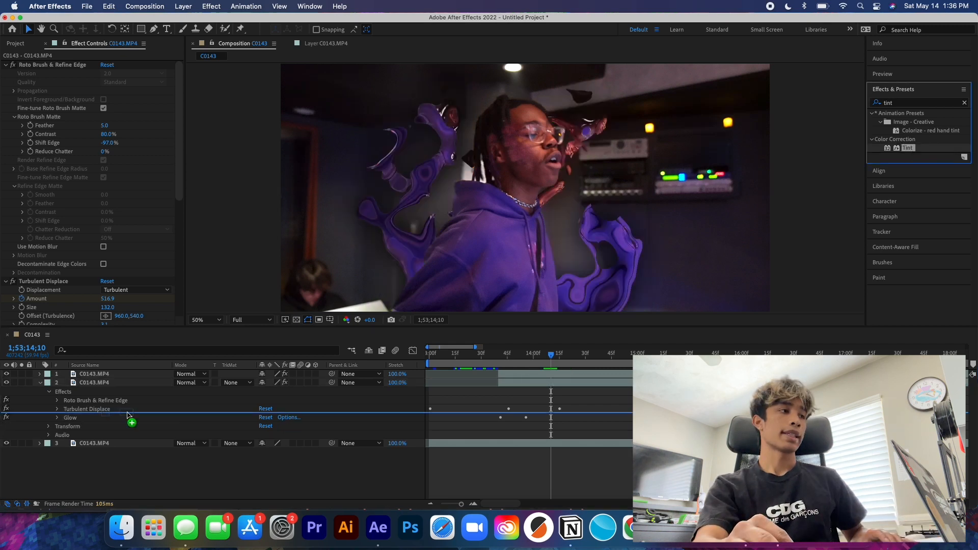
{"action": "left_click_drag", "start_coordinate": [127, 415], "coordinate": [128, 415]}
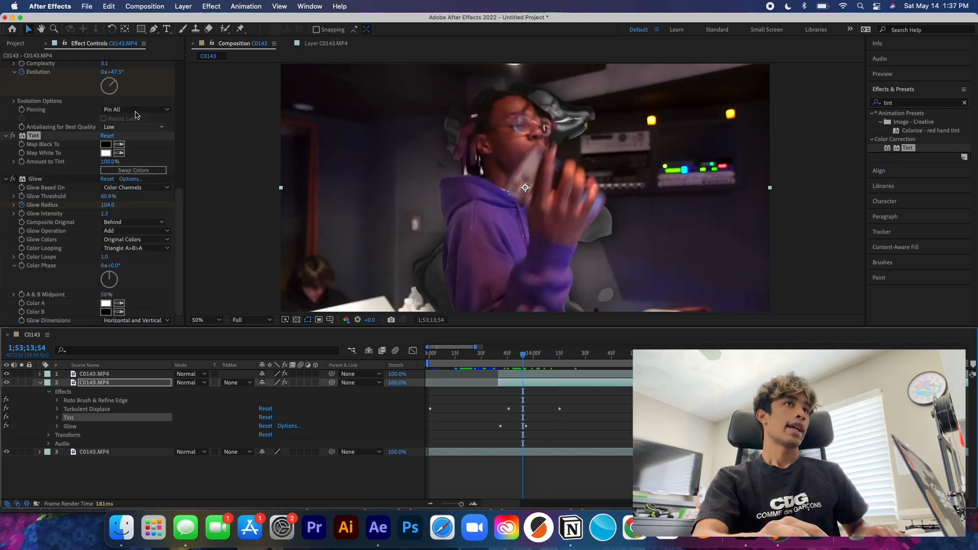
Step: Set Tint's Map Black To color to purple CA24DF and play back the recolored distortion
{"action": "left_click", "coordinate": [107, 146]}
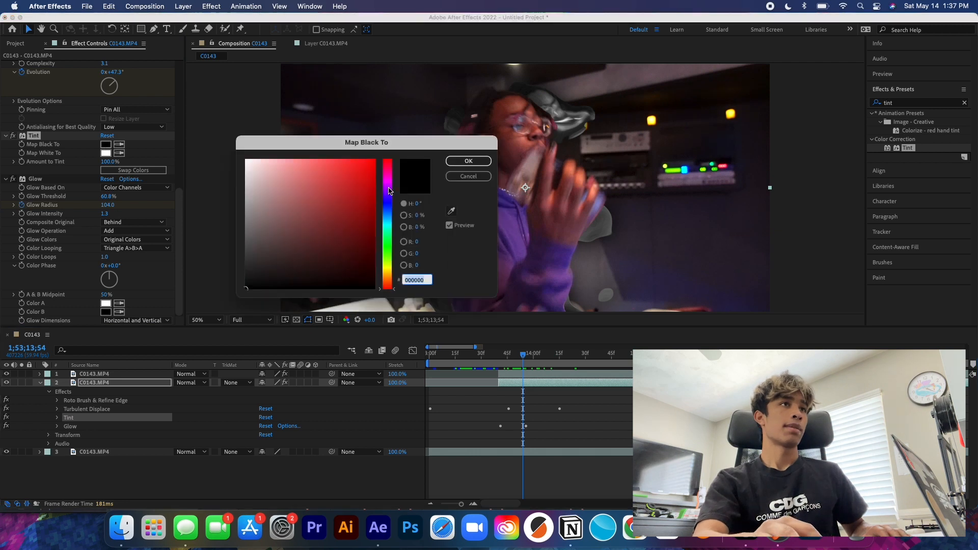
{"action": "left_click", "coordinate": [388, 184]}
{"action": "left_click", "coordinate": [363, 161]}
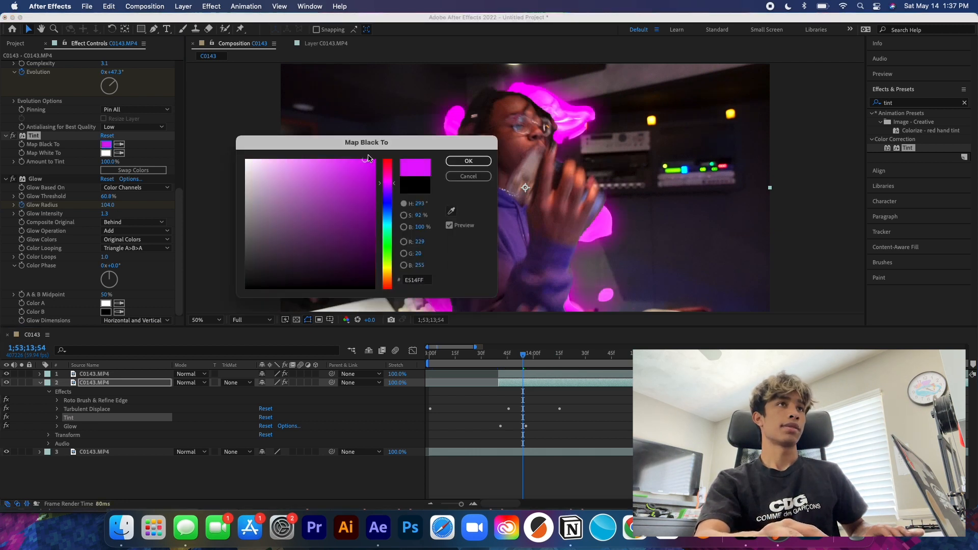
{"action": "left_click", "coordinate": [354, 175]}
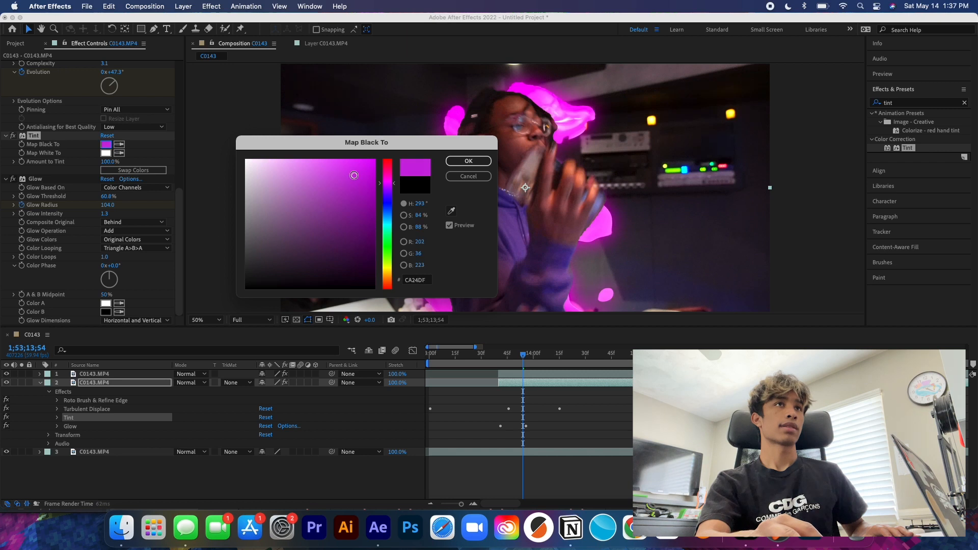
{"action": "left_click", "coordinate": [468, 161]}
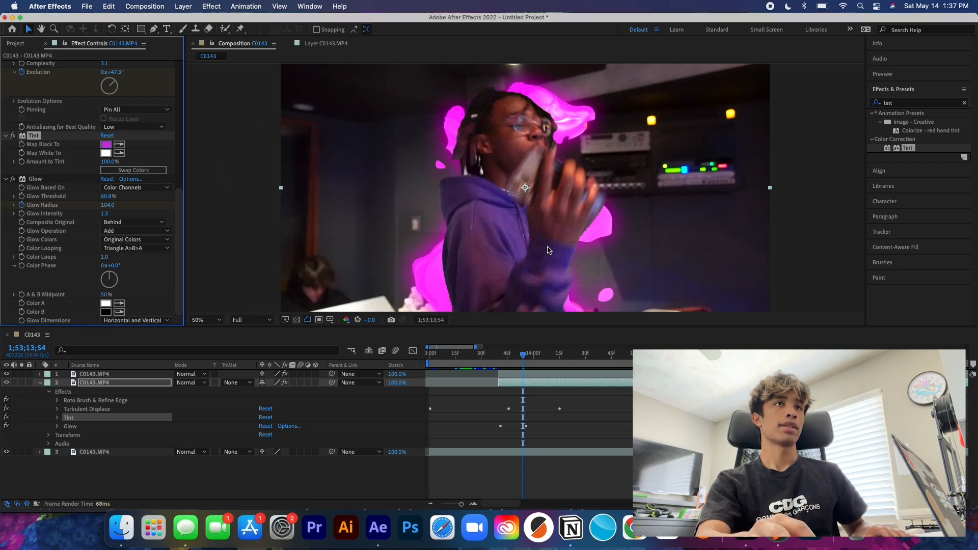
{"action": "mouse_move", "coordinate": [526, 355]}
{"action": "left_mouse_down"}
{"action": "mouse_move", "coordinate": [554, 355]}
{"action": "mouse_move", "coordinate": [516, 355]}
{"action": "left_mouse_up"}
{"action": "key", "text": "space"}
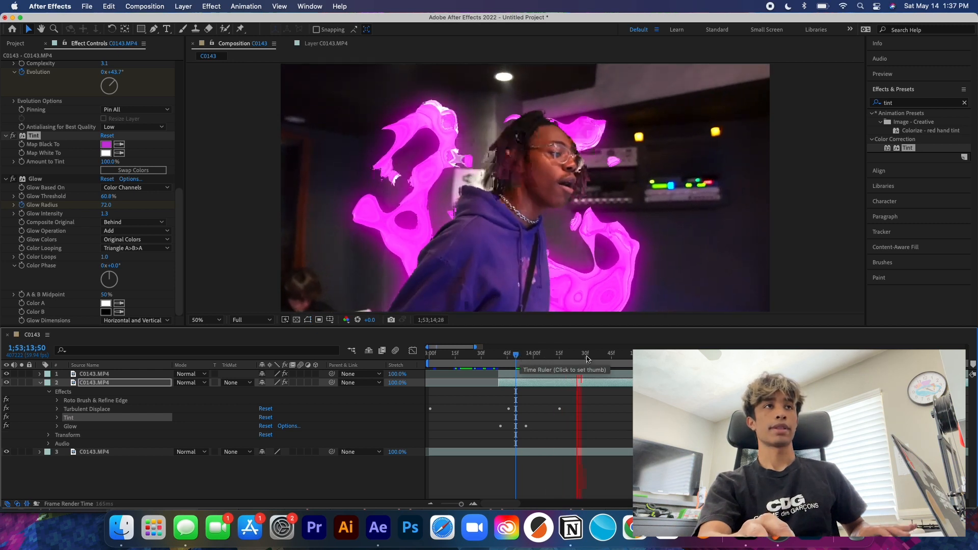
{"action": "key", "text": "space"}
{"action": "mouse_move", "coordinate": [581, 359]}
{"action": "left_mouse_down"}
{"action": "mouse_move", "coordinate": [527, 365]}
{"action": "mouse_move", "coordinate": [583, 355]}
{"action": "left_mouse_up"}
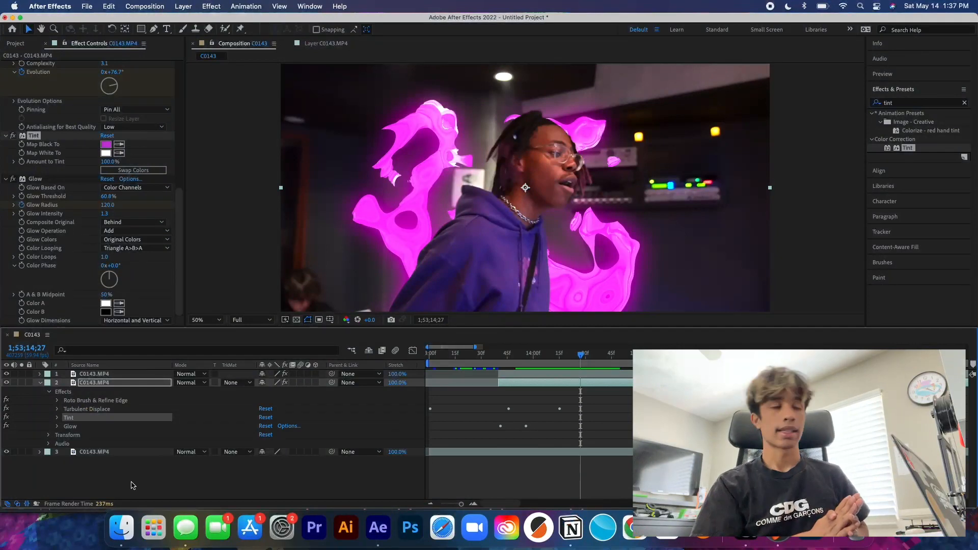
Step: Add CRT TV GLITCH OVERLAY .mp4 from Finder directly below the top layer and enlarge it to fill the frame
{"action": "left_click", "coordinate": [122, 526]}
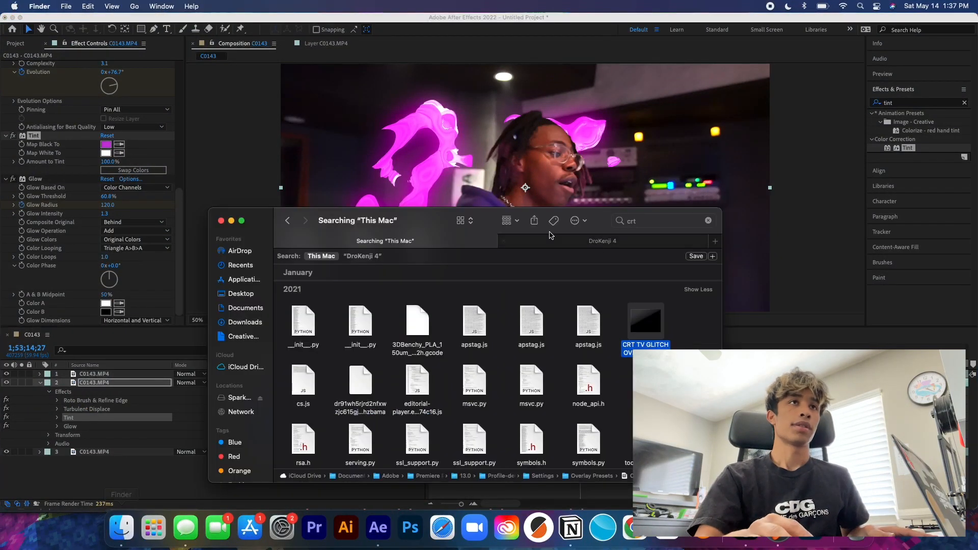
{"action": "left_click_drag", "start_coordinate": [646, 334], "coordinate": [135, 388]}
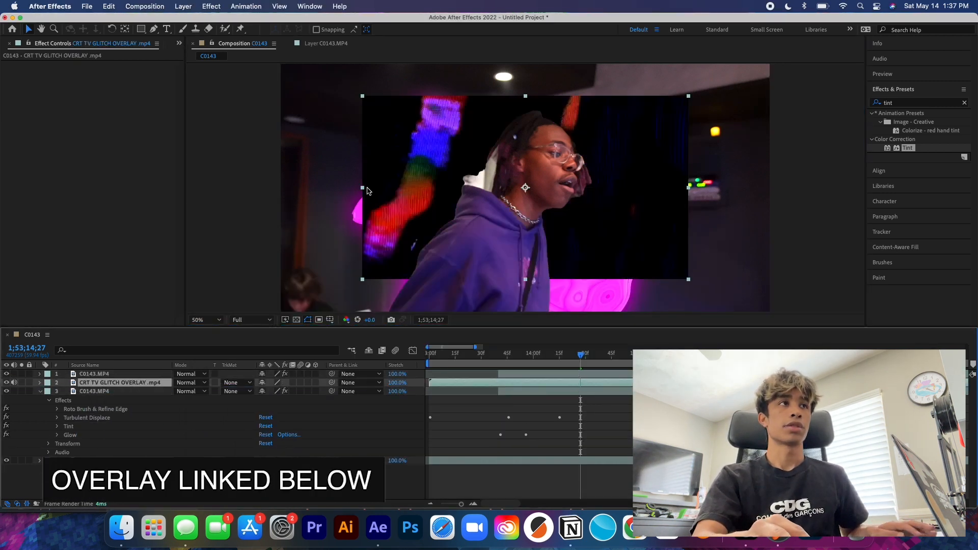
{"action": "left_click_drag", "start_coordinate": [362, 192], "coordinate": [278, 218]}
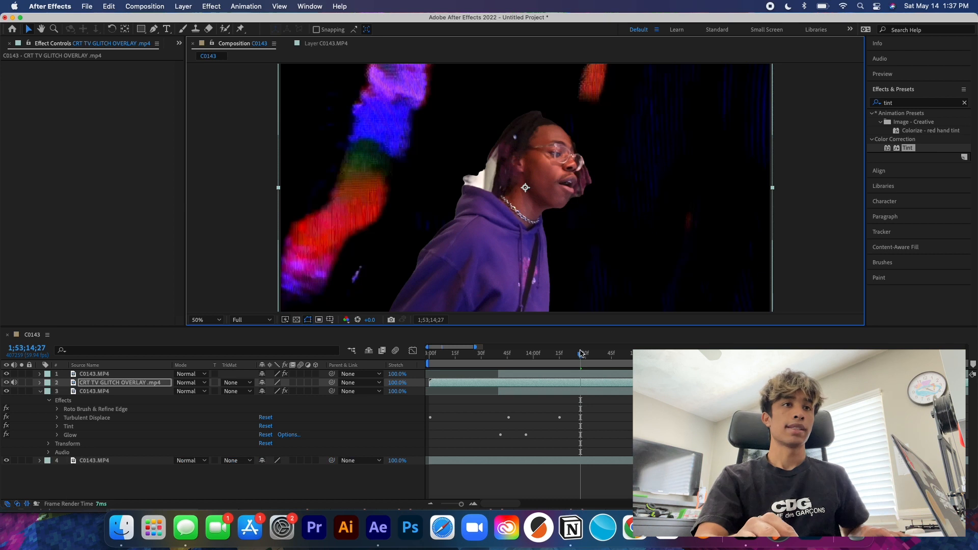
Step: Align the glitch overlay's start with the trimmed layers, set its blend mode to Add, and play back the composite
{"action": "left_click_drag", "start_coordinate": [507, 385], "coordinate": [548, 372]}
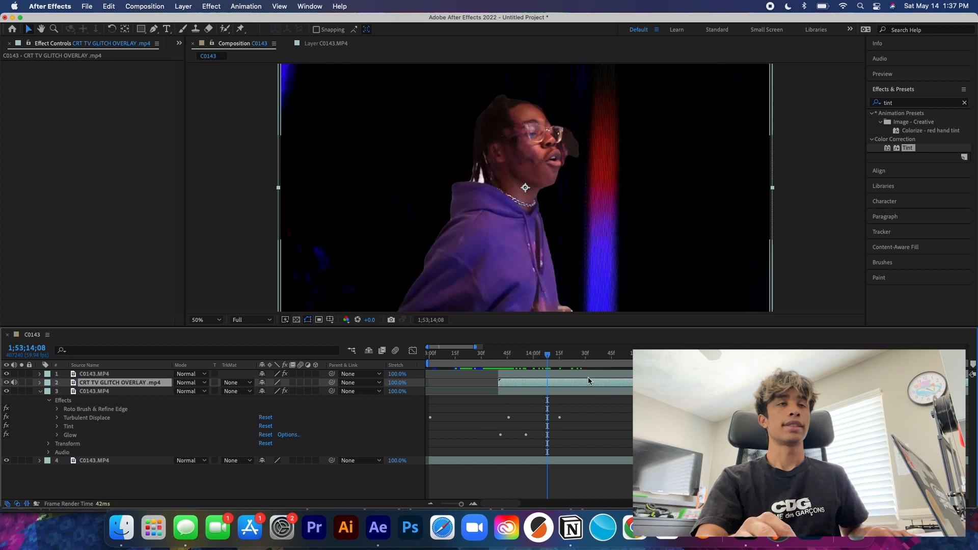
{"action": "left_click", "coordinate": [197, 385]}
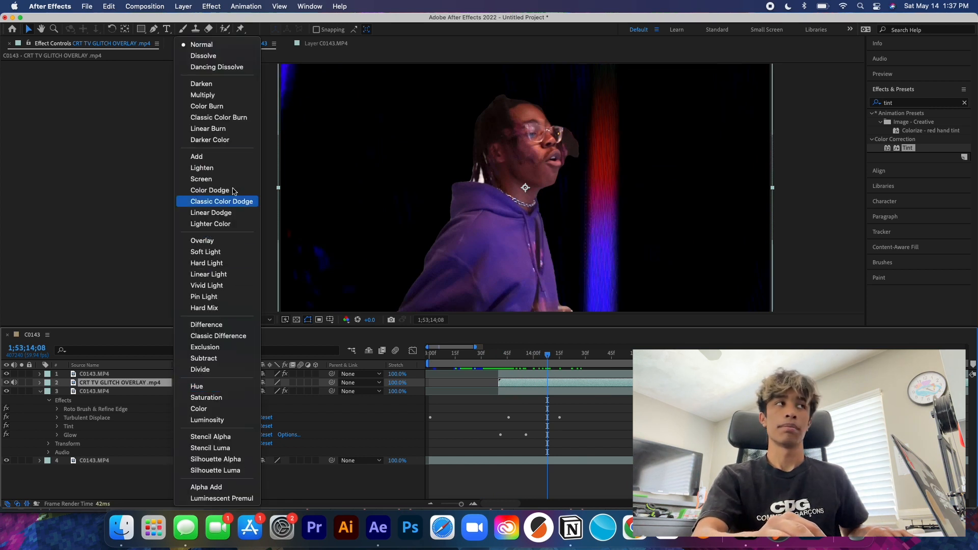
{"action": "left_click", "coordinate": [197, 156]}
{"action": "key", "text": "space"}
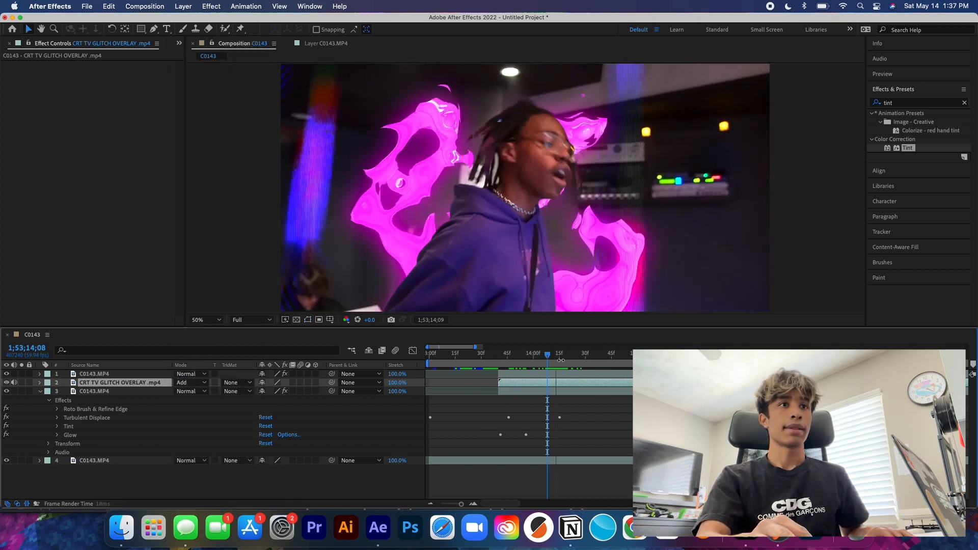
{"action": "key", "text": "space"}
{"action": "left_click_drag", "start_coordinate": [601, 357], "coordinate": [516, 375]}
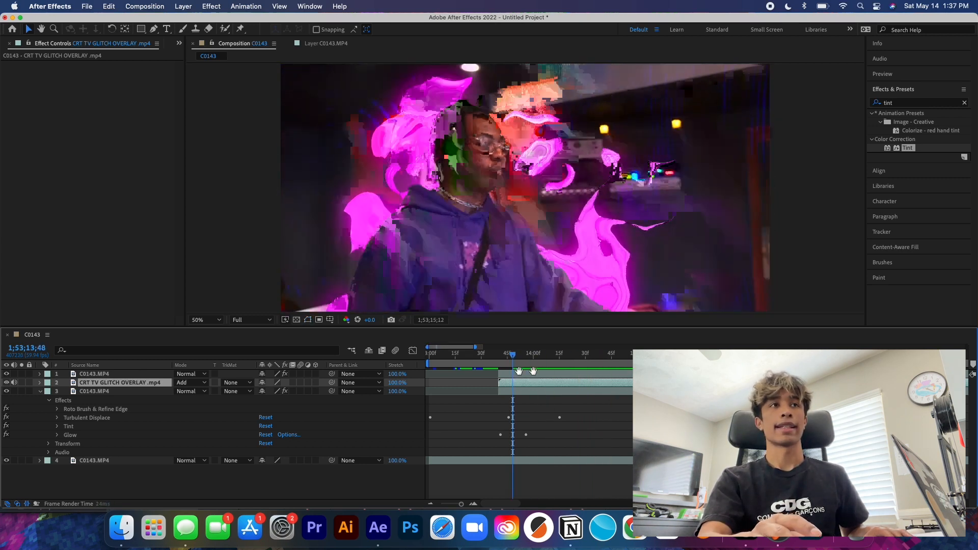